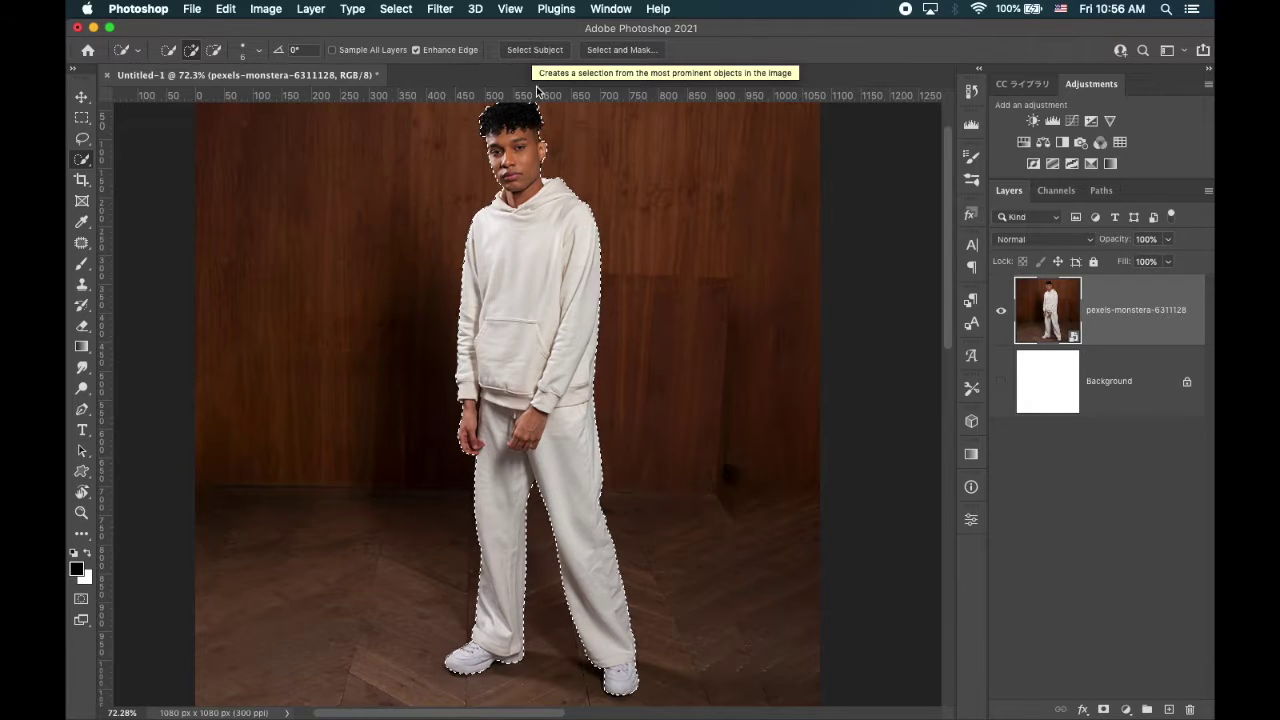
Step: Subtract the hanging hand beside the trousers from the subject selection with the Quick Selection tool
scroll(556, 300, "up", 3)
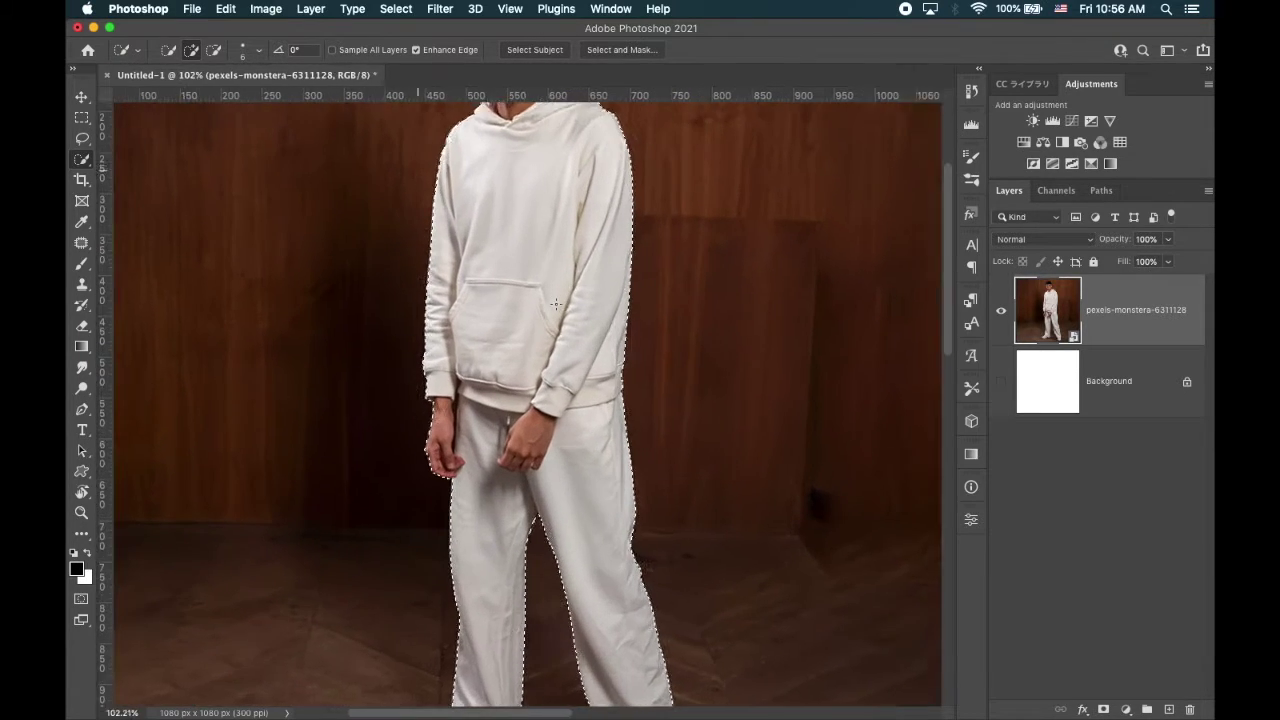
scroll(531, 382, "up", 3)
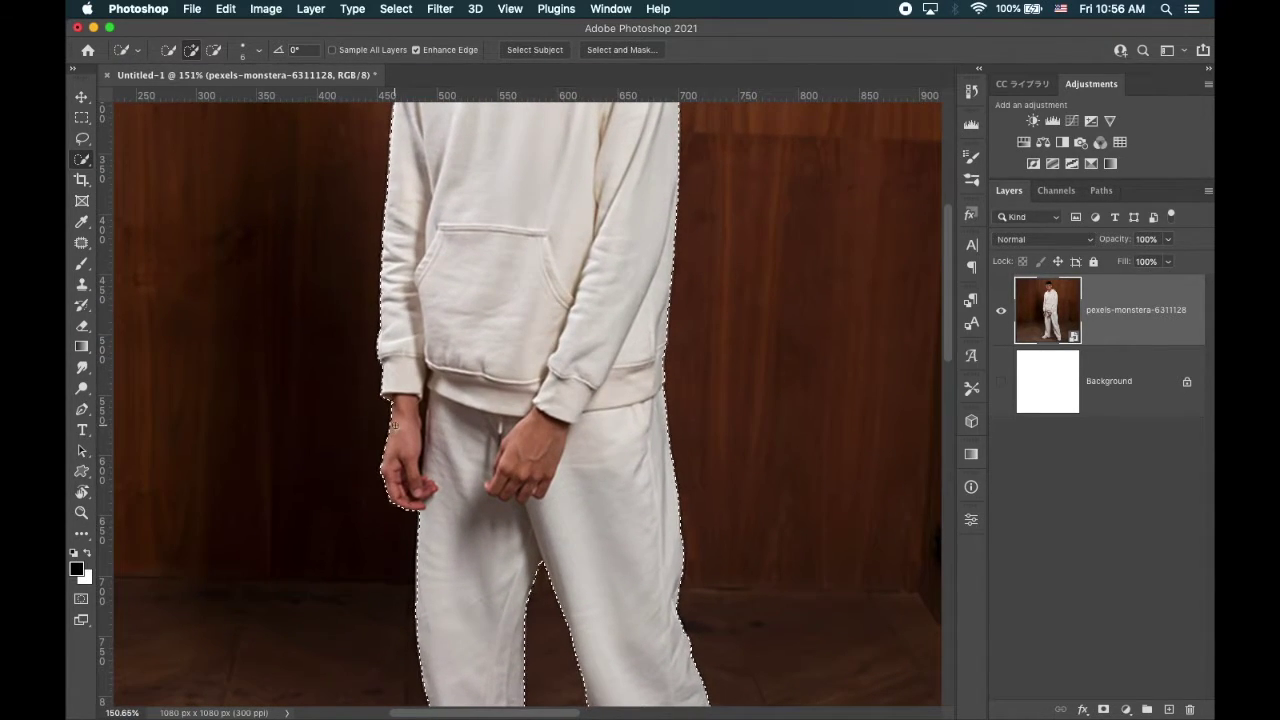
left_click(397, 419, "alt")
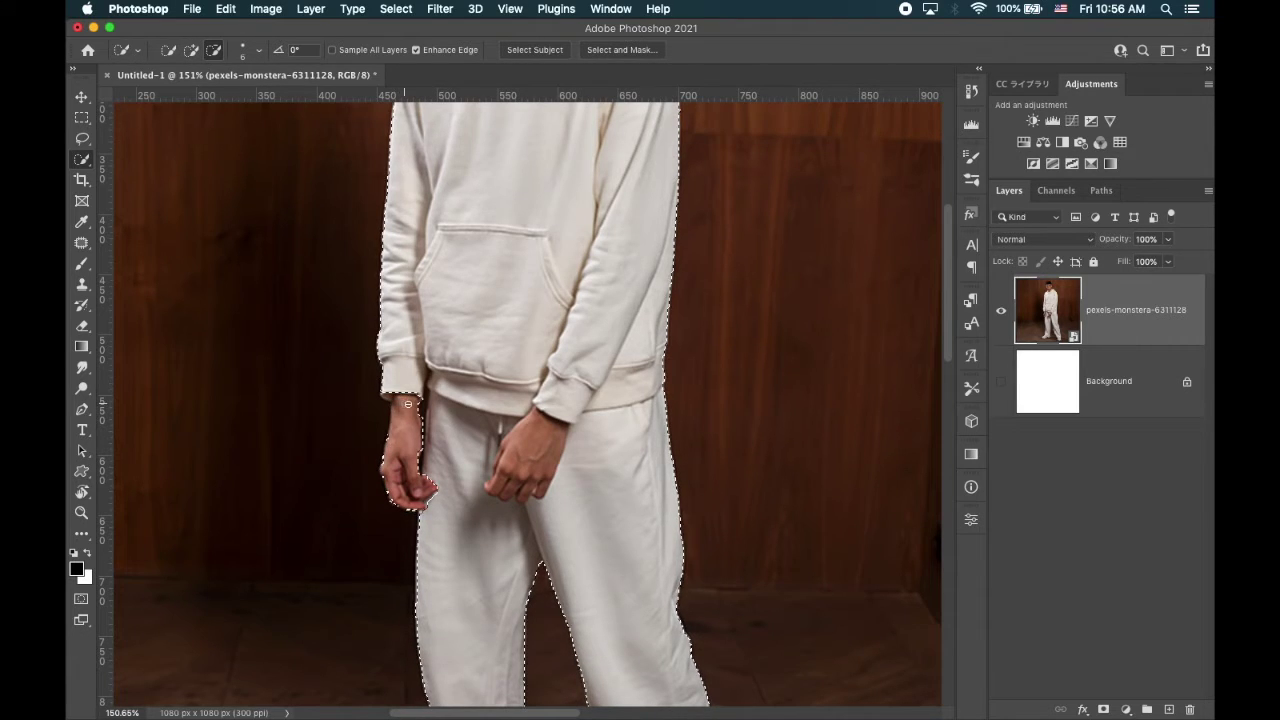
scroll(413, 417, "up", 3)
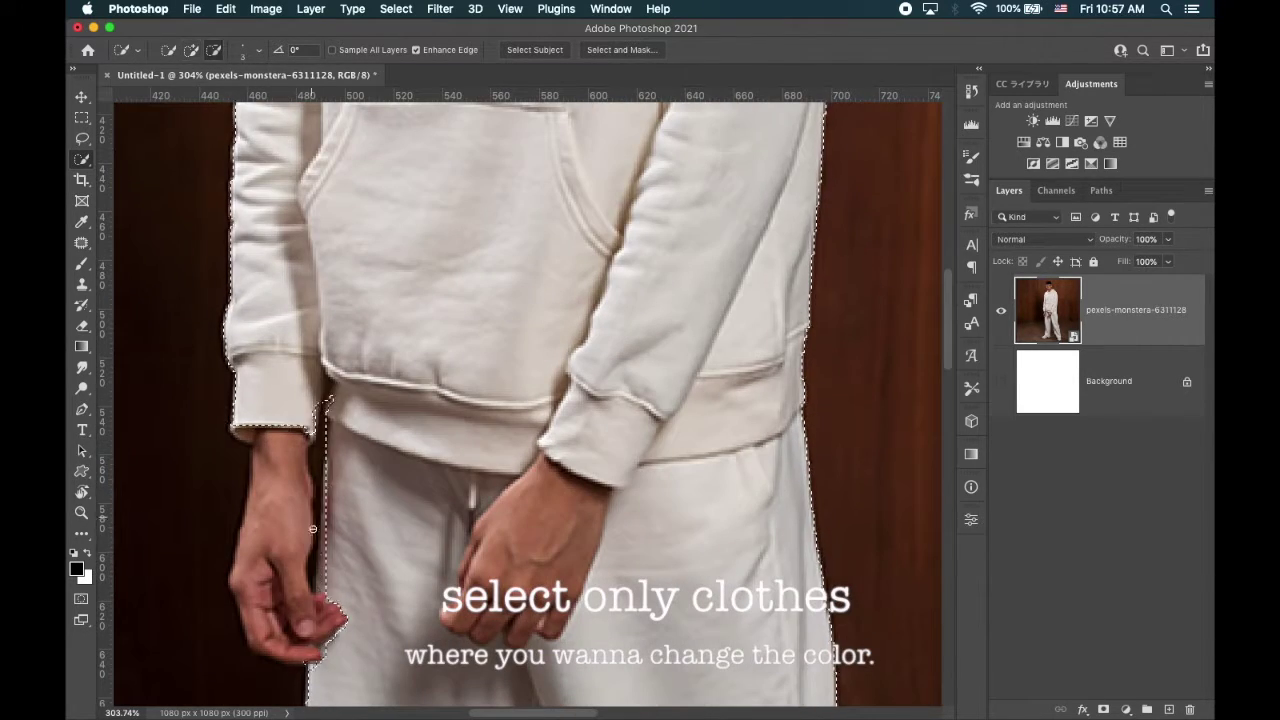
scroll(398, 450, "down", 5)
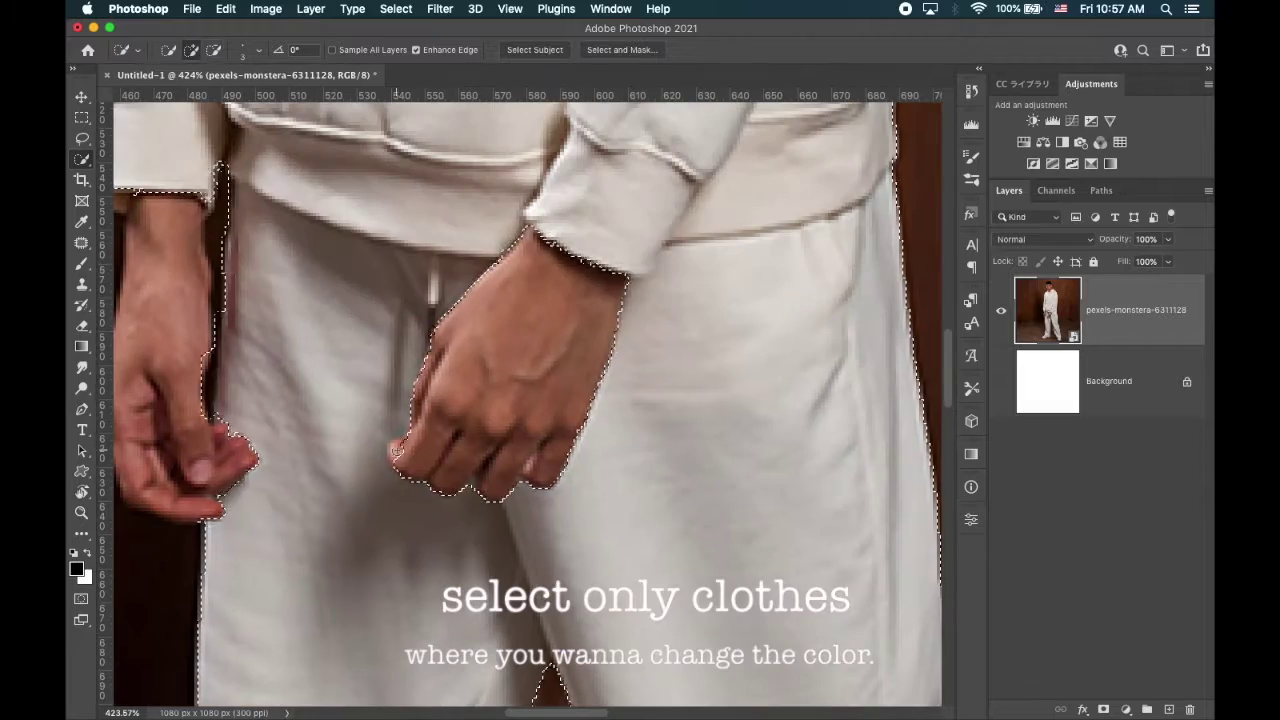
Step: Refine the selection around the hand in front of the trousers and subtract the head, leaving only the clothes selected
scroll(398, 450, "up", 2)
left_click_drag(398, 450, 520, 465)
scroll(518, 450, "down", 2)
scroll(518, 450, "right", 5)
left_click(550, 430, "alt")
scroll(500, 420, "up", 15)
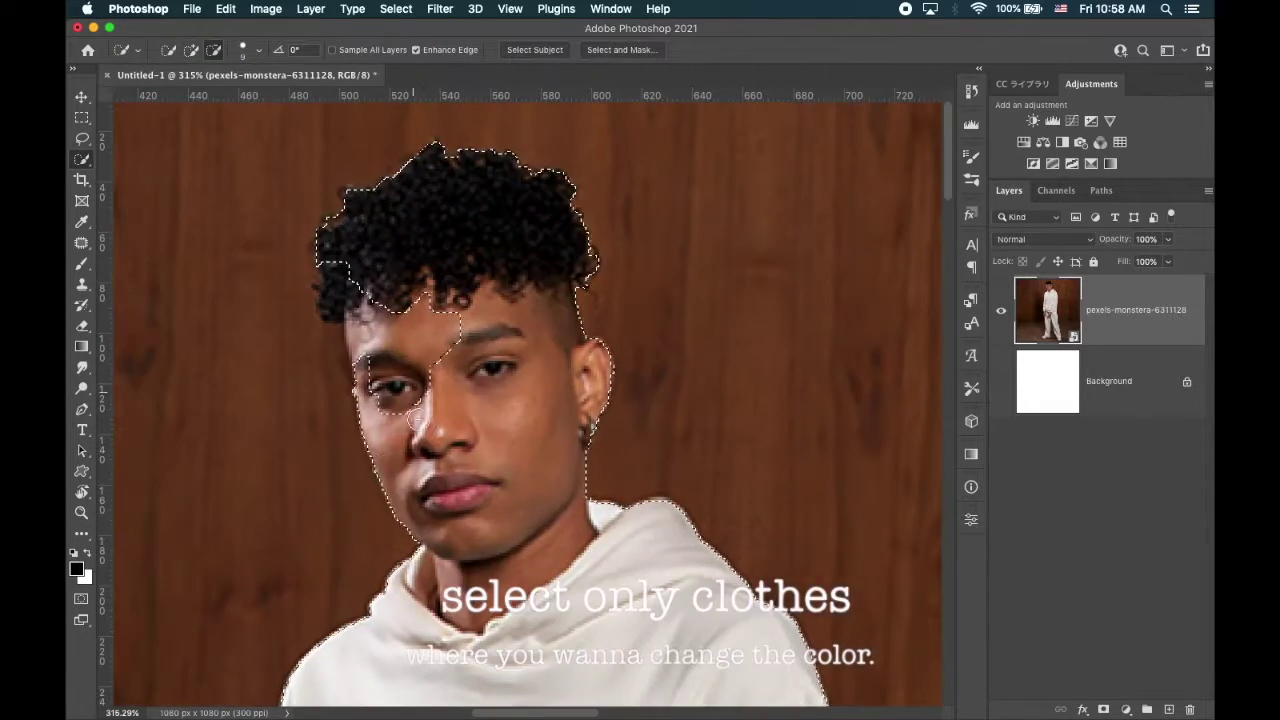
left_click_drag(460, 230, 443, 567)
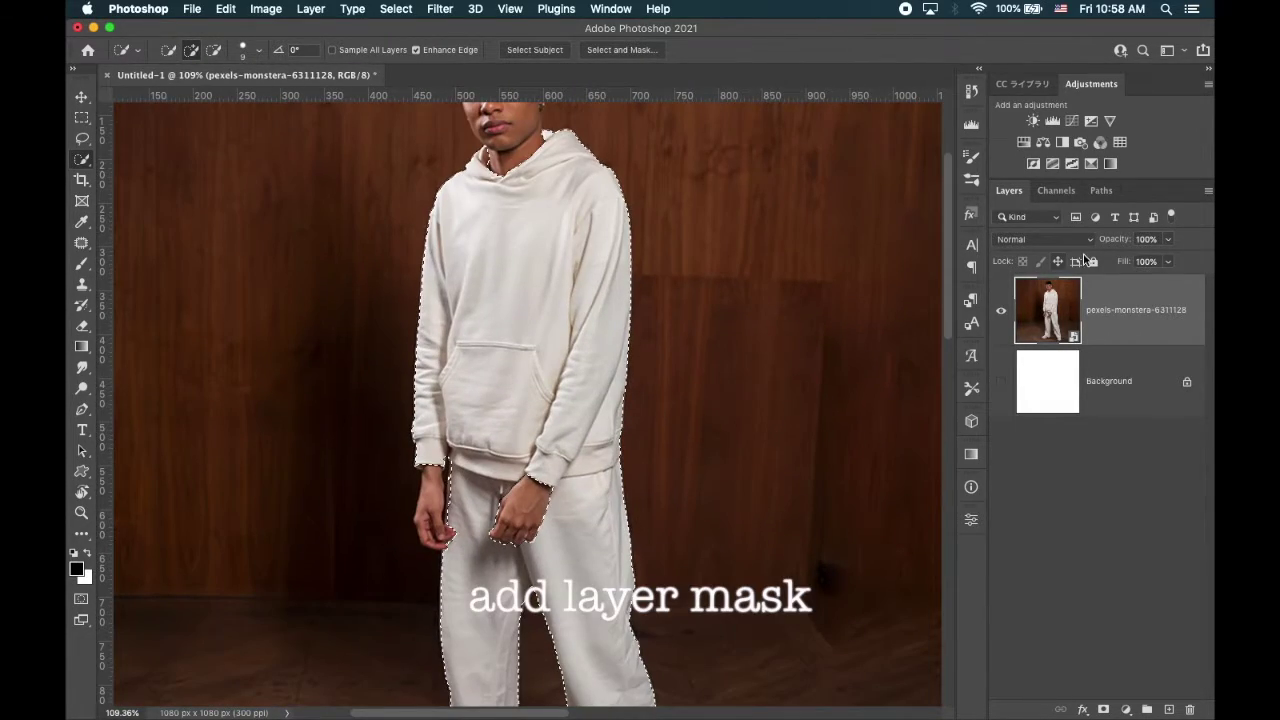
Step: Turn the clothes selection into a layer mask on the photo and move that mask onto a new layer group
left_click(1104, 709)
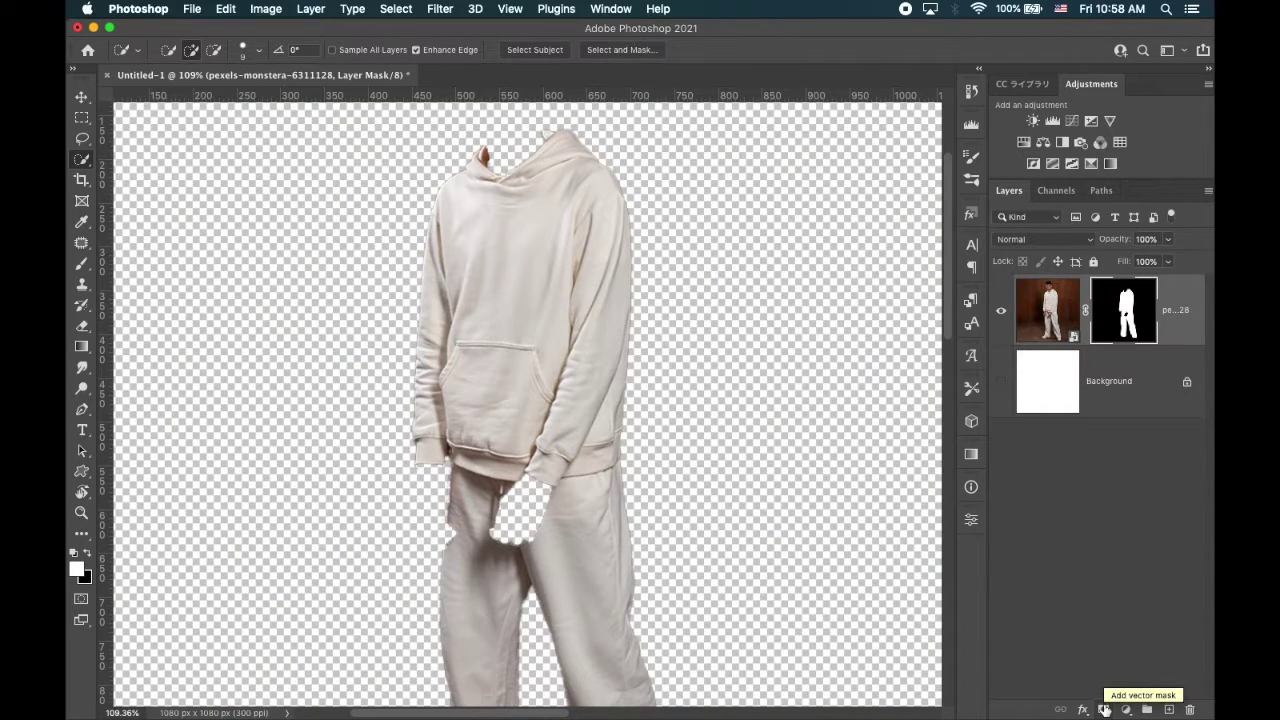
left_click(1148, 710)
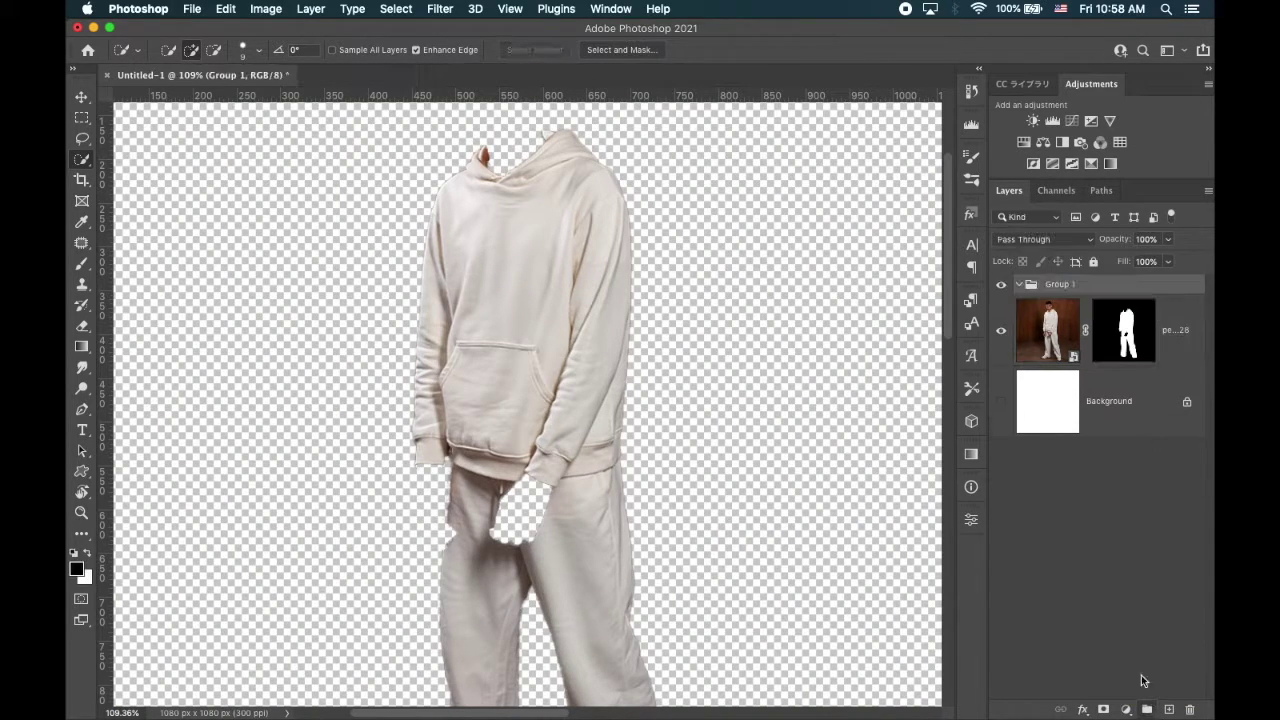
left_click_drag(1124, 337, 1090, 290)
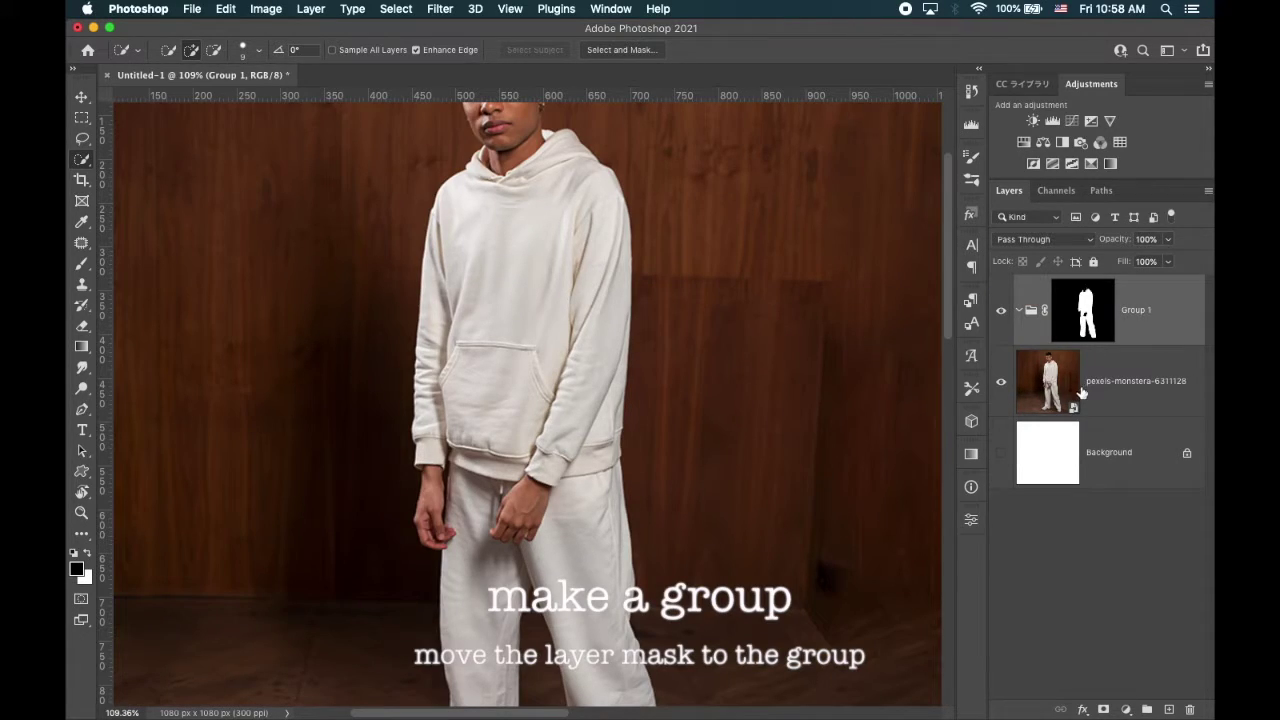
Step: Add a Hue/Saturation adjustment layer inside the masked group
left_click(1126, 710)
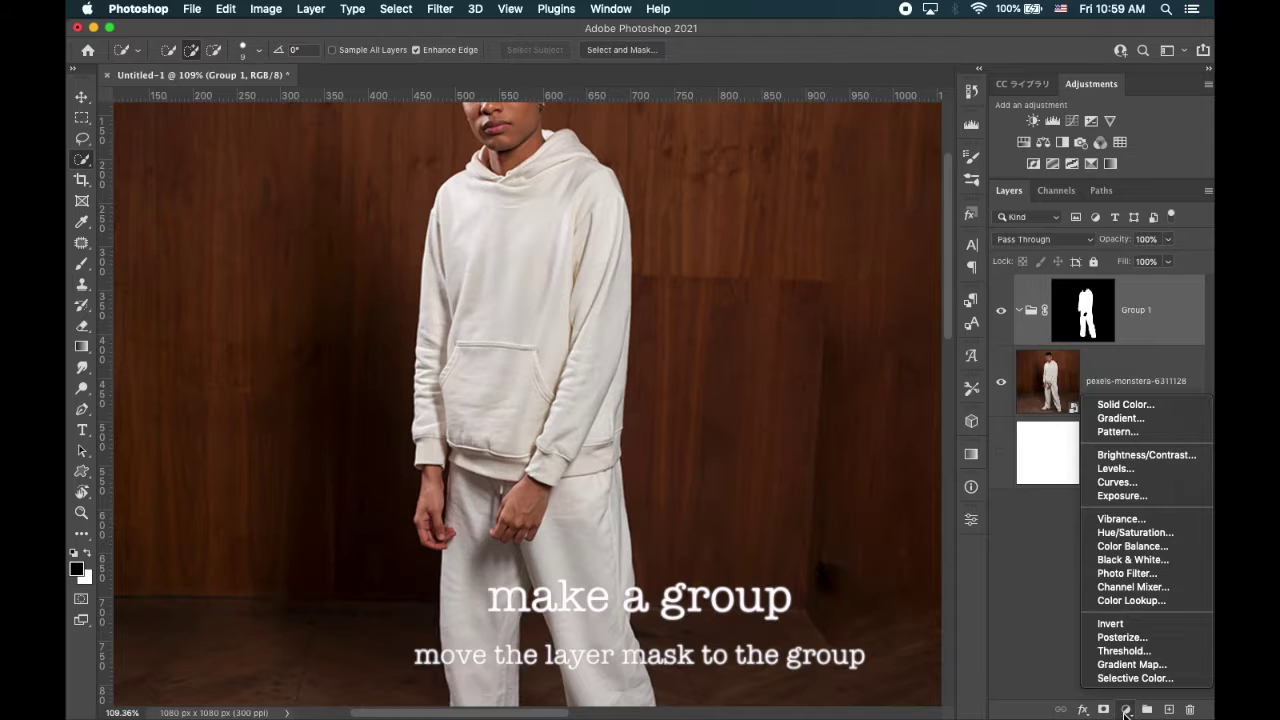
left_click(1124, 539)
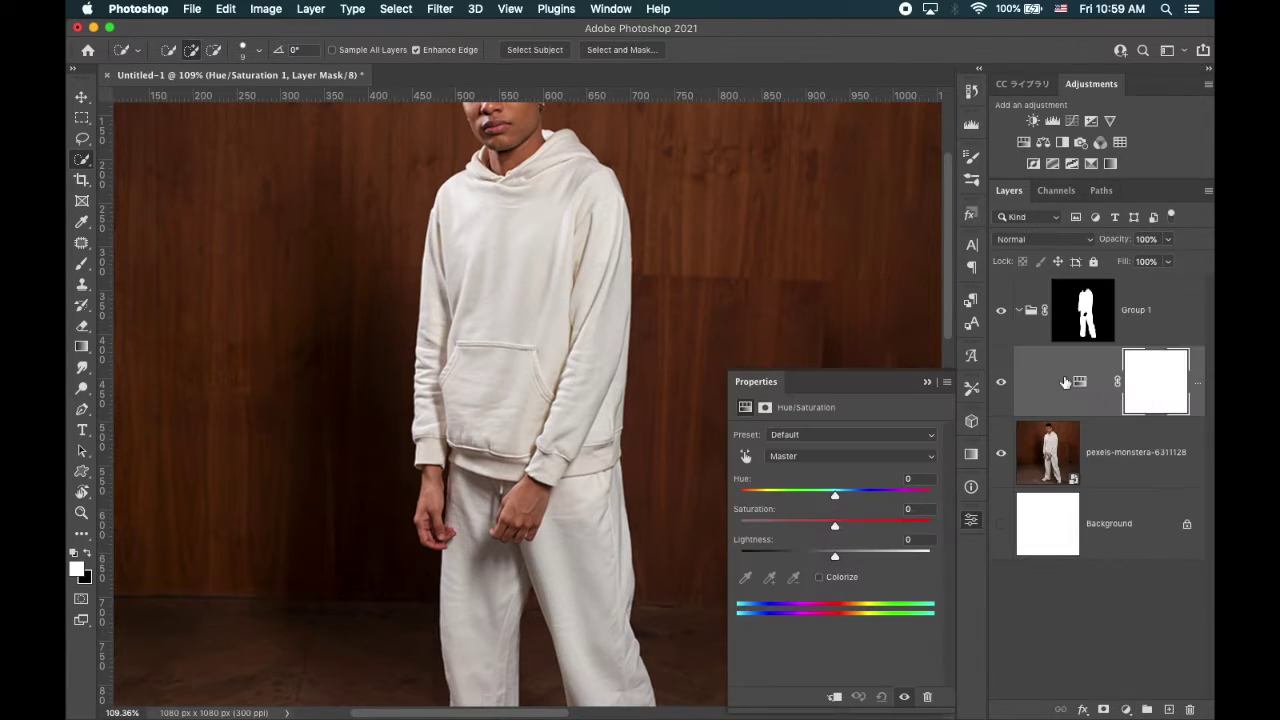
left_click(1022, 312)
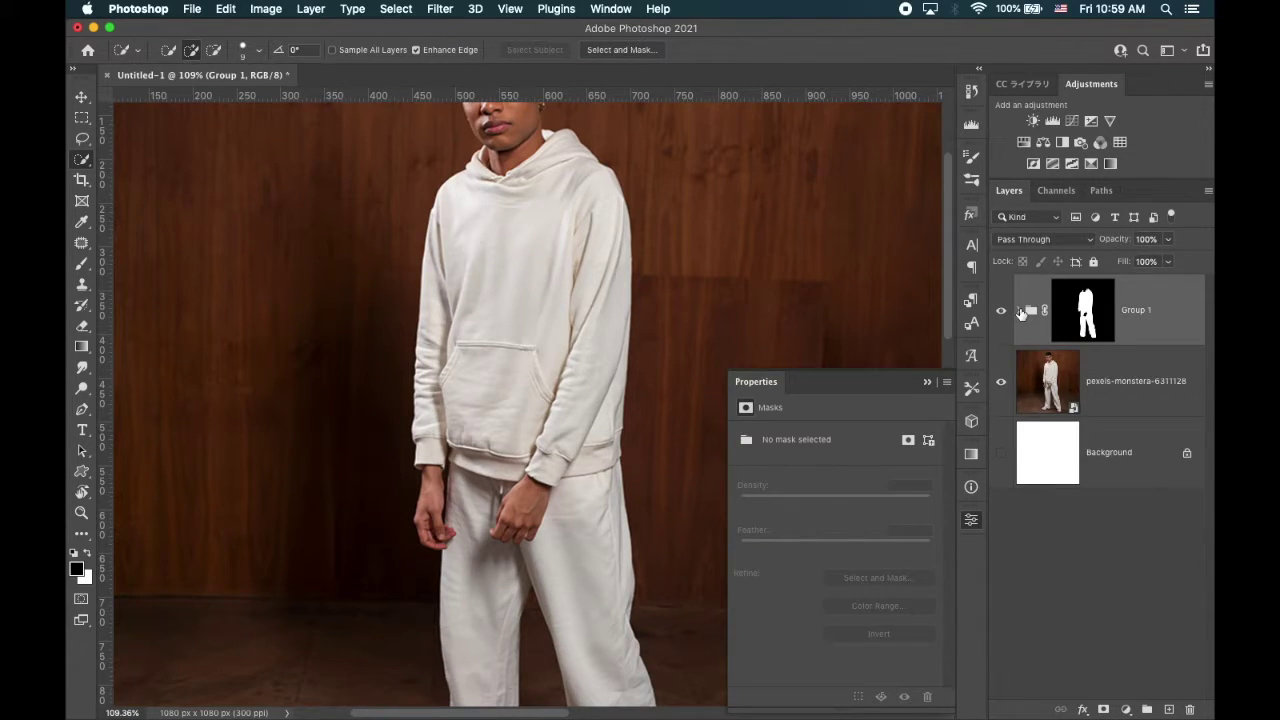
left_click(1020, 311)
left_click(1076, 392)
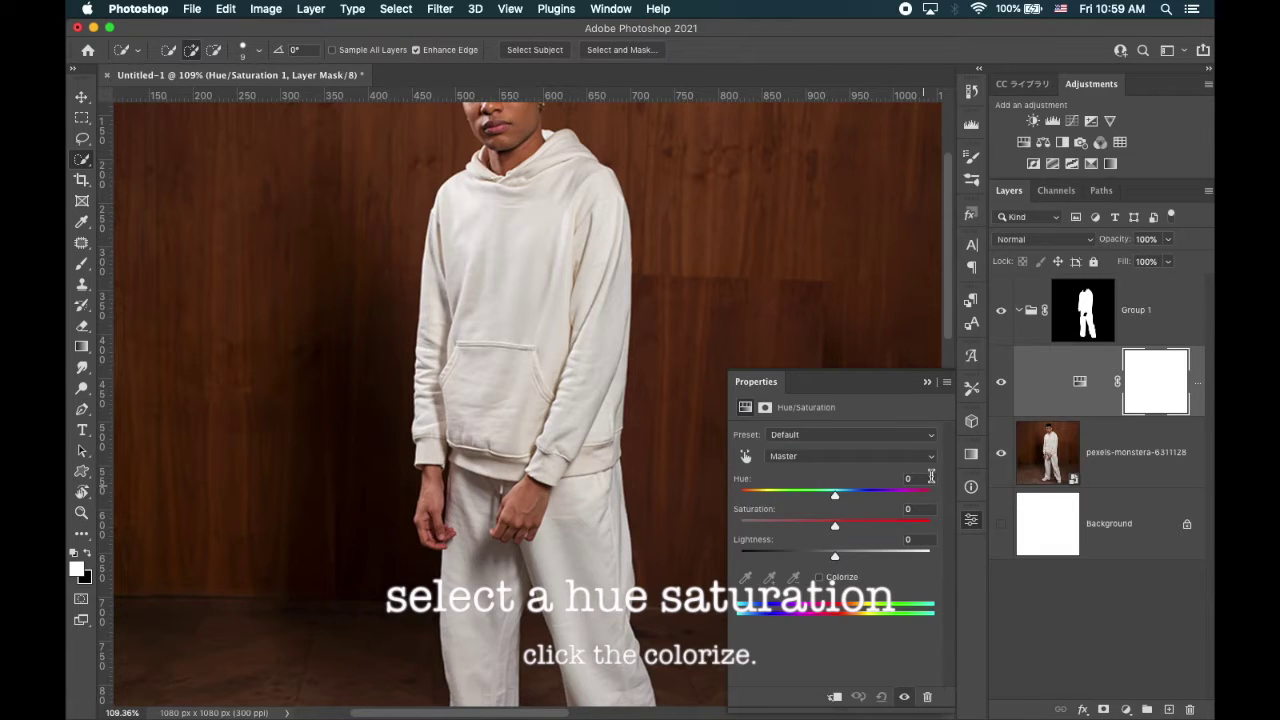
Step: Colorize the clothes lime green with Hue 73, Saturation 68 and Lightness -45
left_click(819, 577)
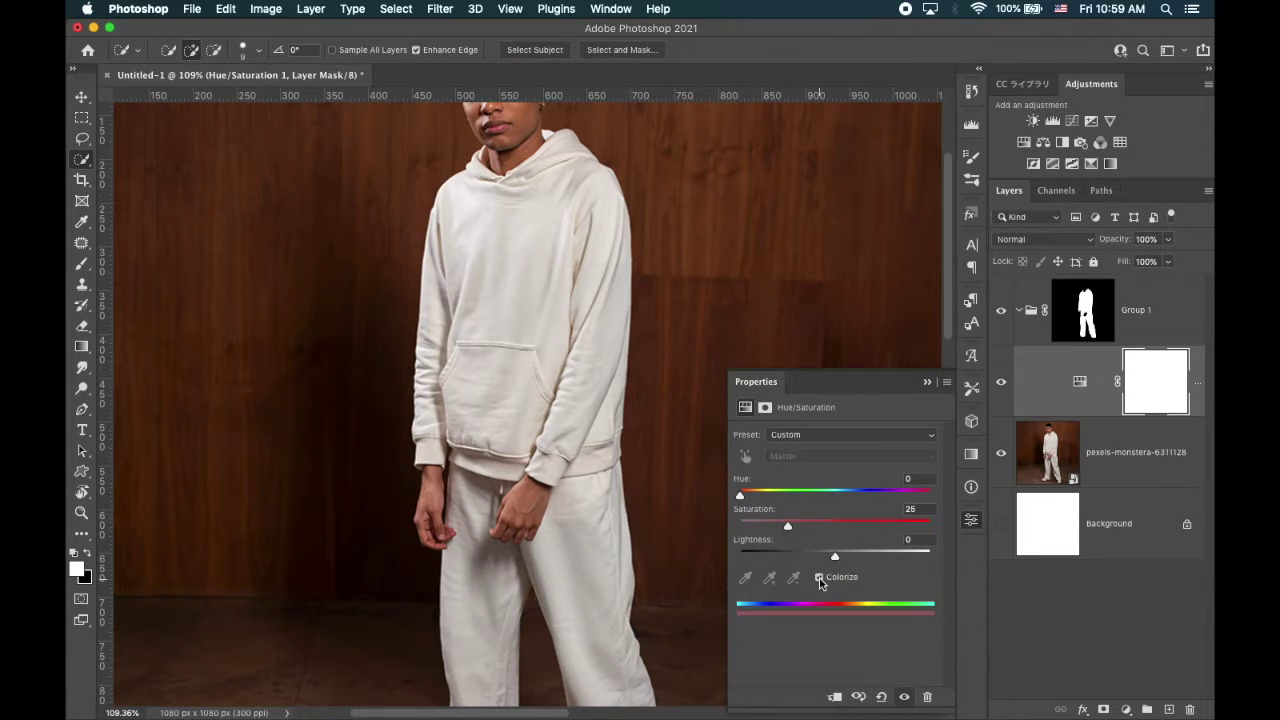
left_click_drag(811, 526, 890, 527)
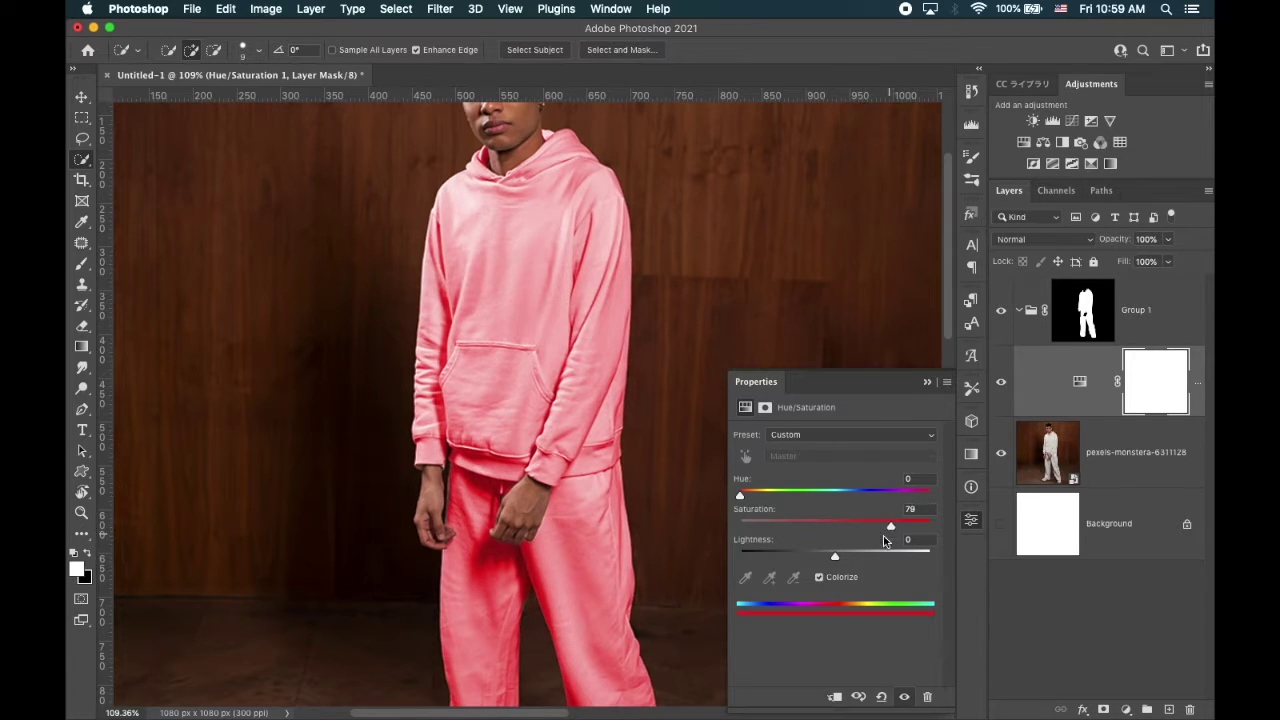
left_click_drag(835, 561, 802, 559)
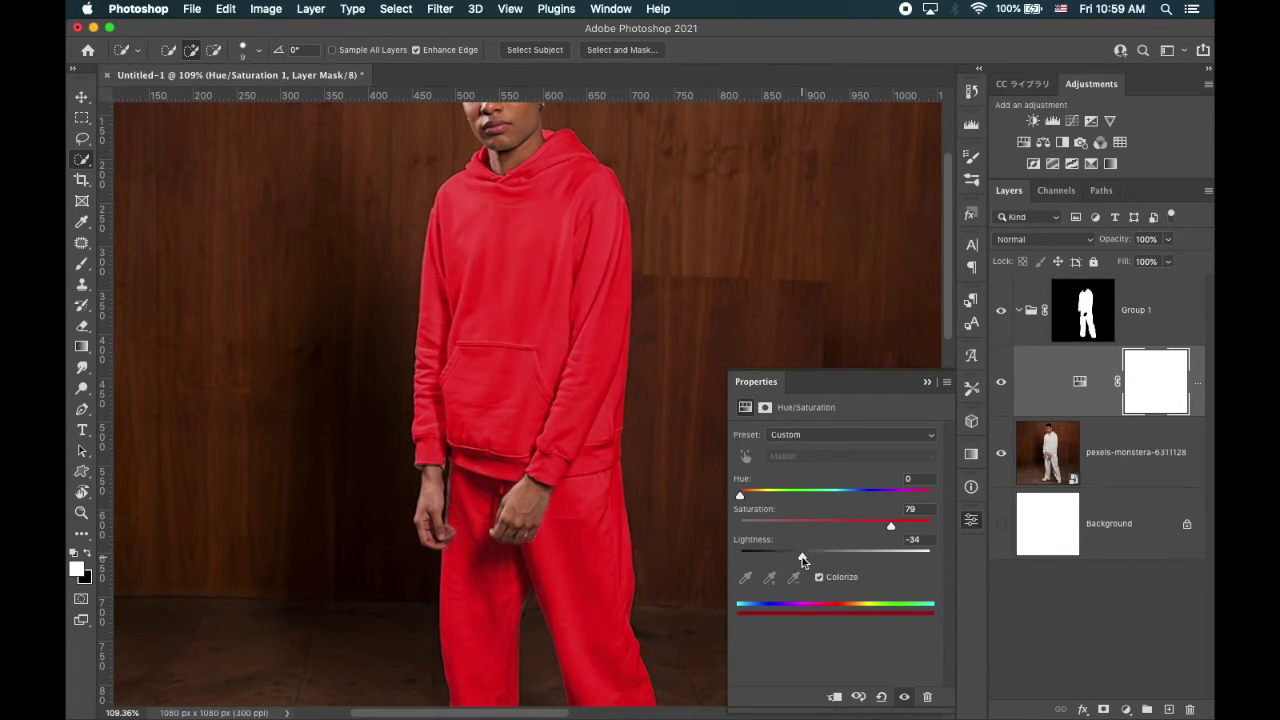
left_click_drag(893, 529, 870, 530)
left_click_drag(759, 502, 792, 555)
mouse_move(775, 497)
left_mouse_down()
mouse_move(920, 491)
mouse_move(780, 492)
left_mouse_up()
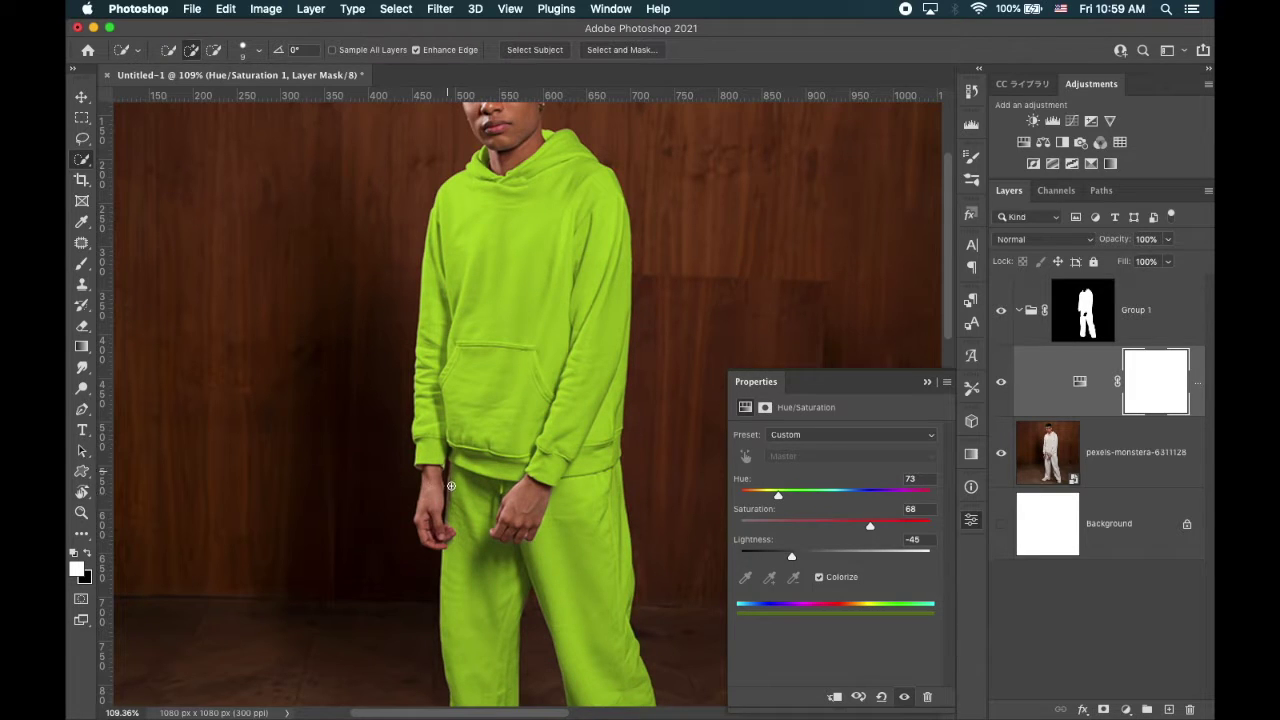
Step: Paint white on the group's layer mask with the Brush tool over the uncoloured trouser and cuff edges beside the hanging hand
scroll(458, 501, "up", 5)
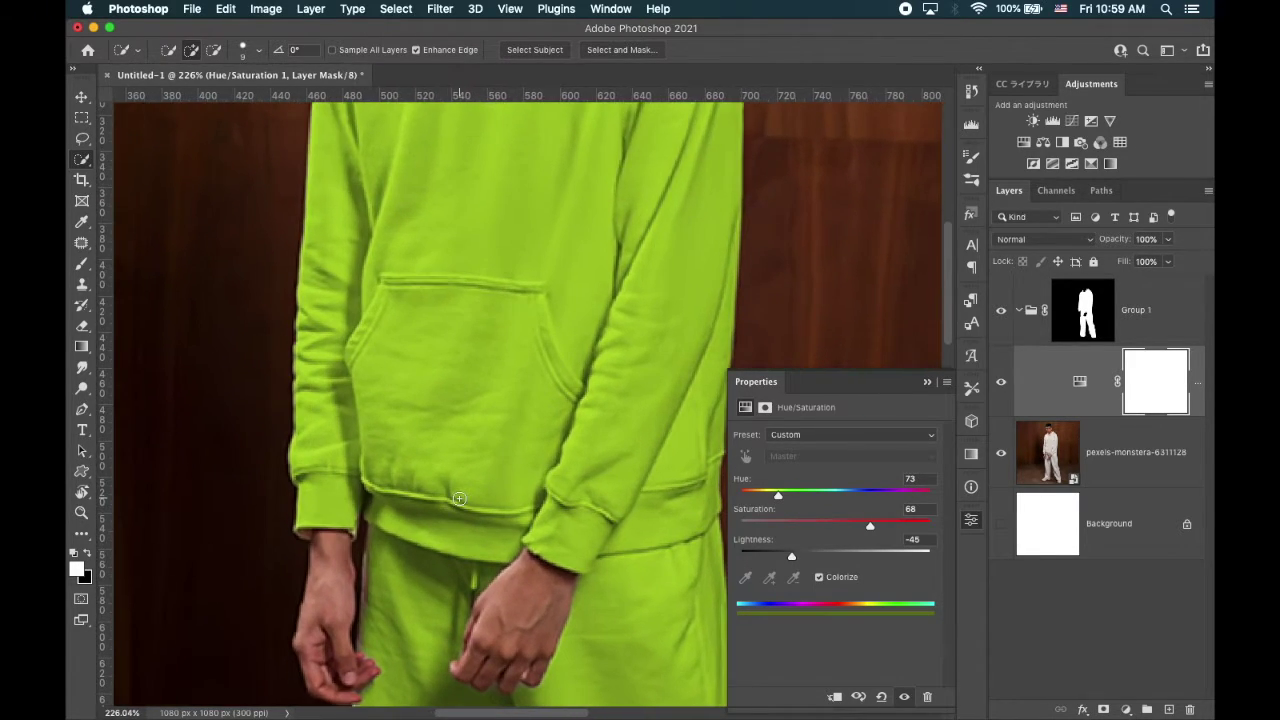
scroll(459, 498, "up", 3)
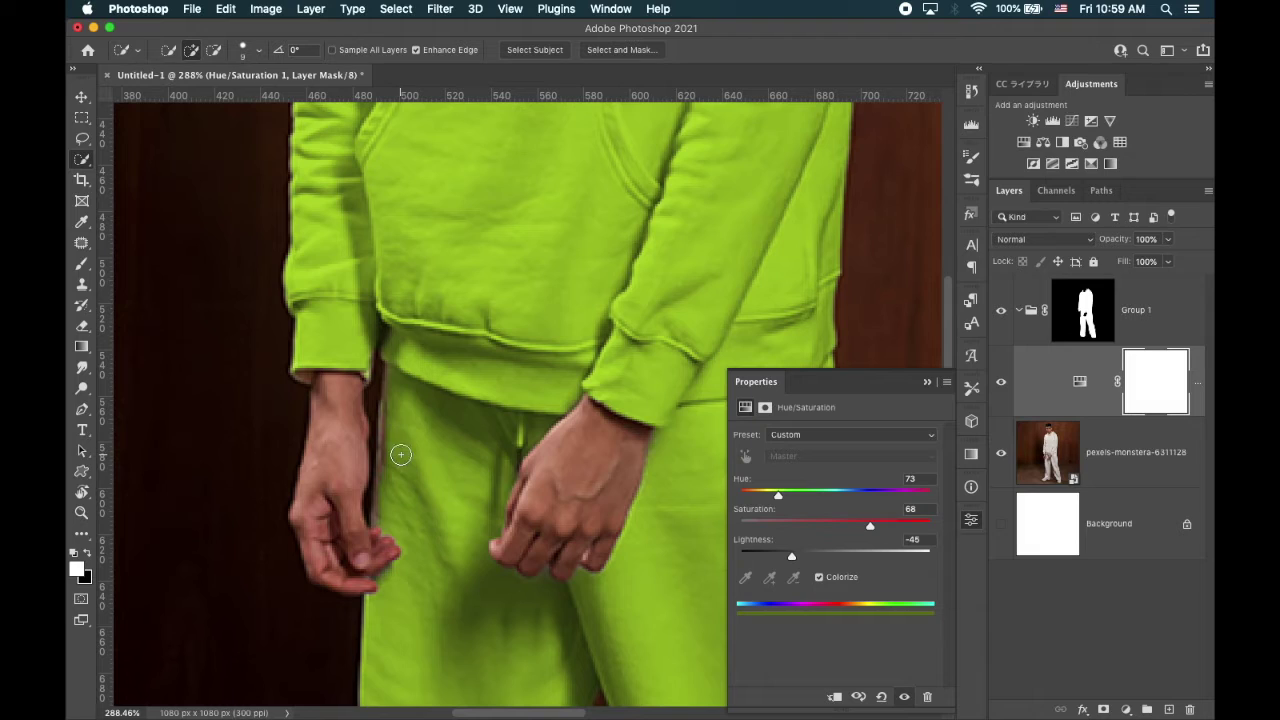
left_click(83, 267)
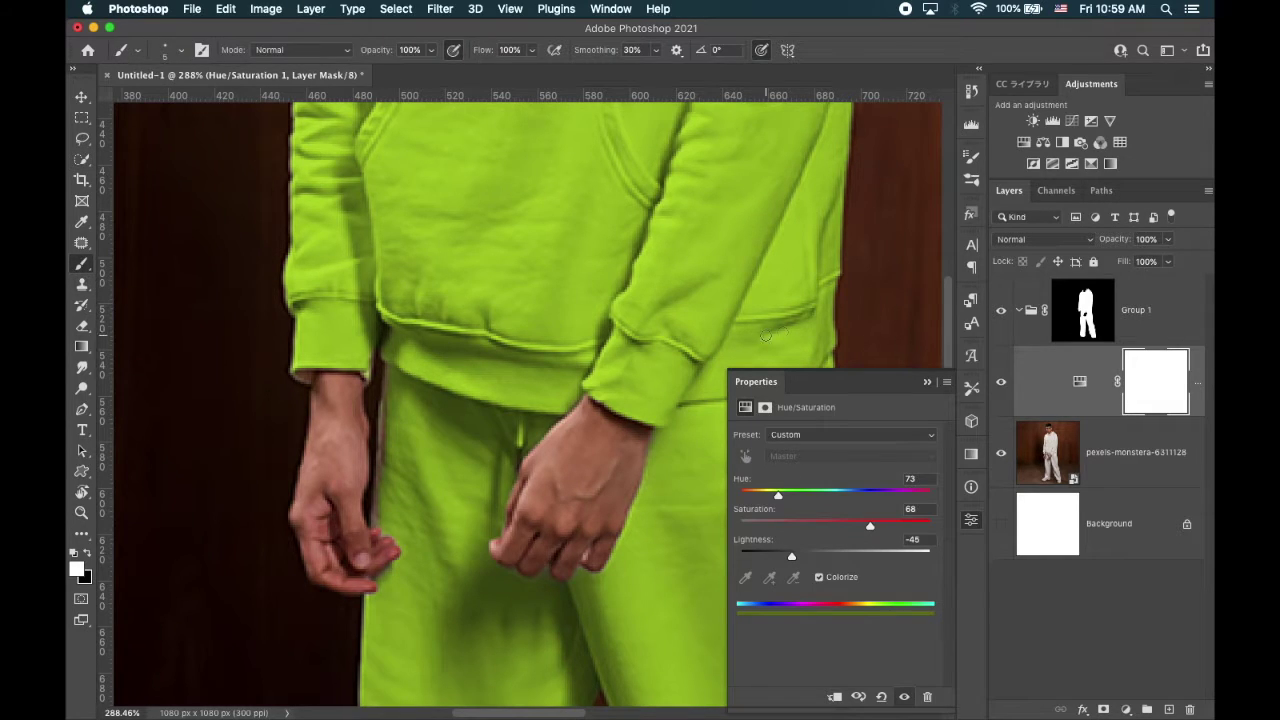
left_click(1094, 318)
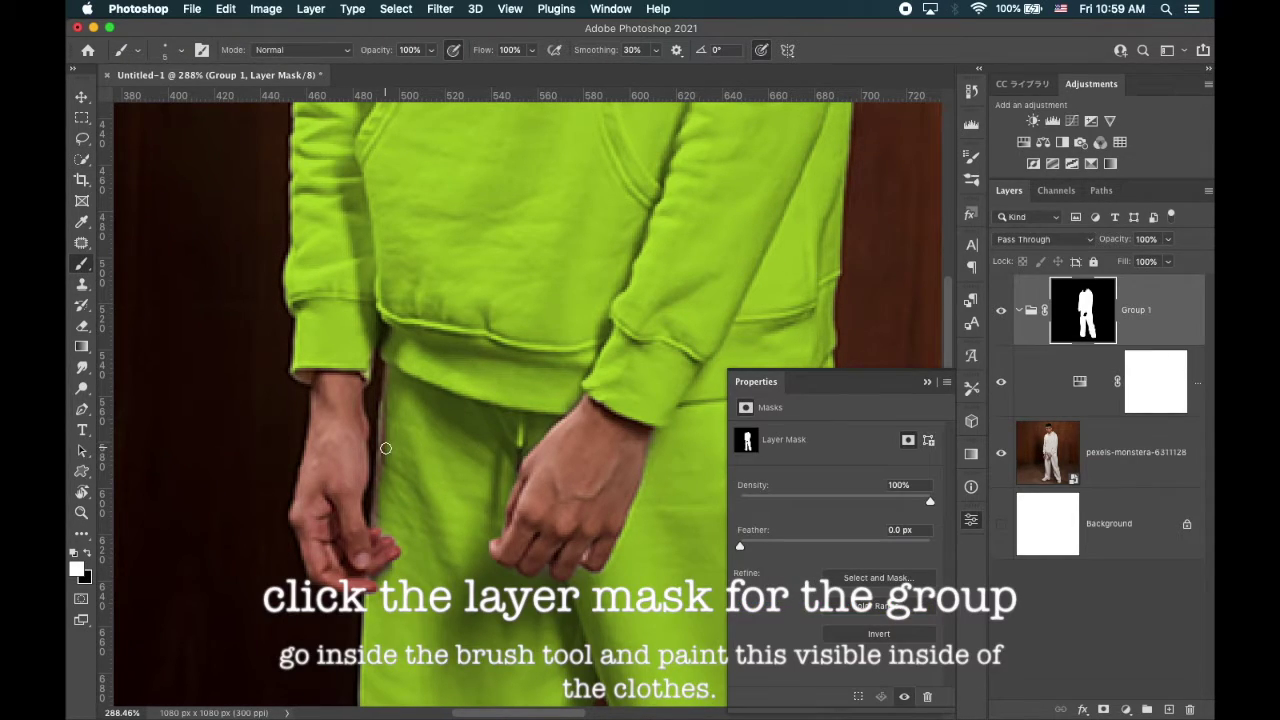
scroll(385, 448, "up", 3)
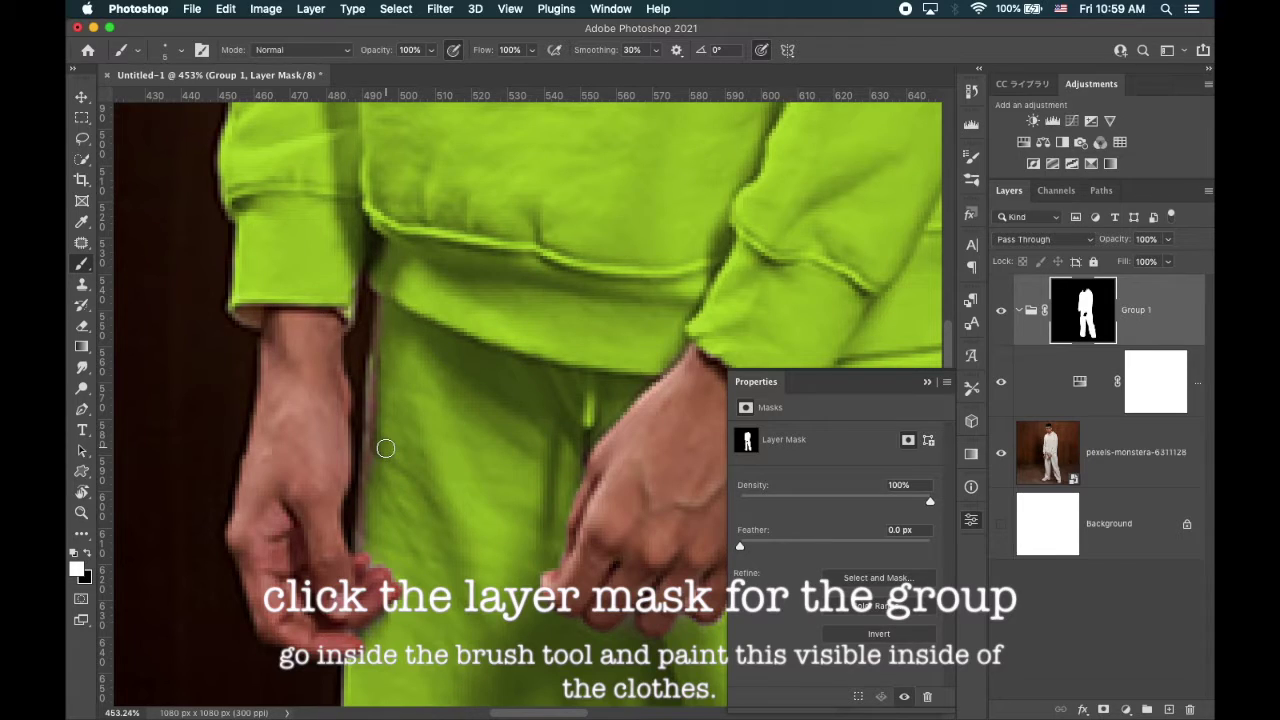
key("x")
key("x")
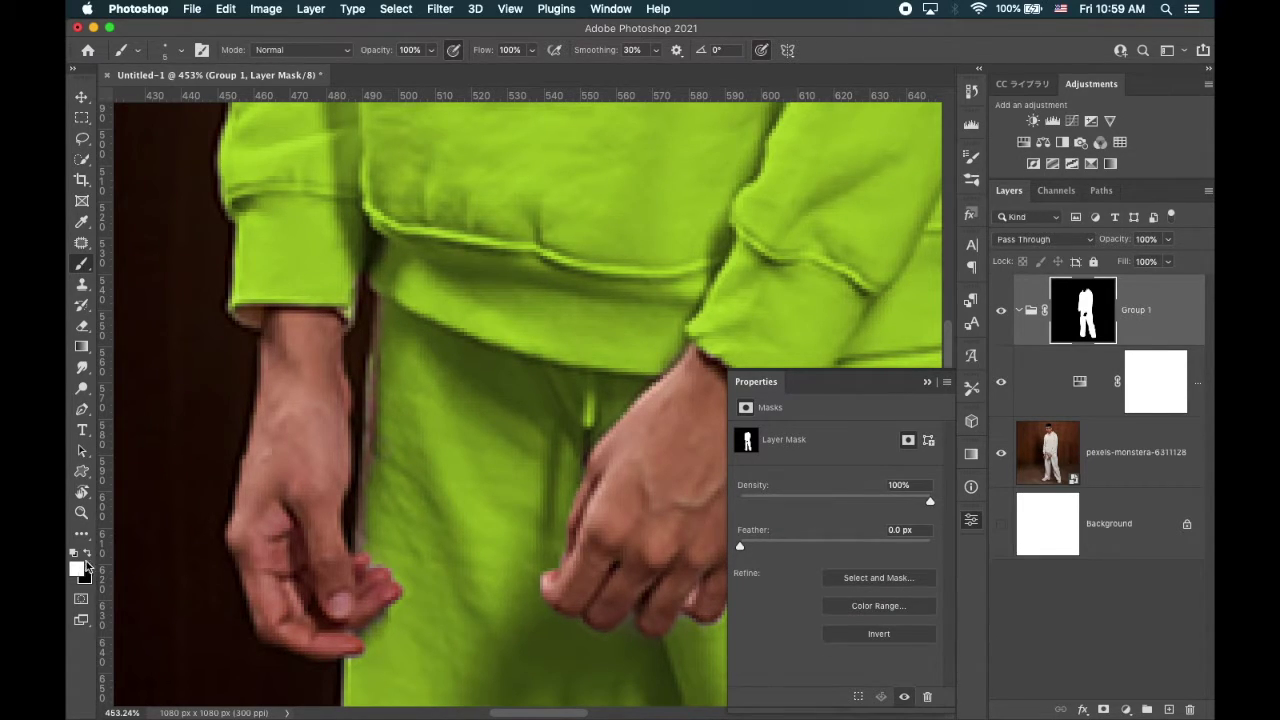
mouse_move(377, 468)
left_mouse_down()
mouse_move(390, 301)
mouse_move(382, 346)
left_mouse_up()
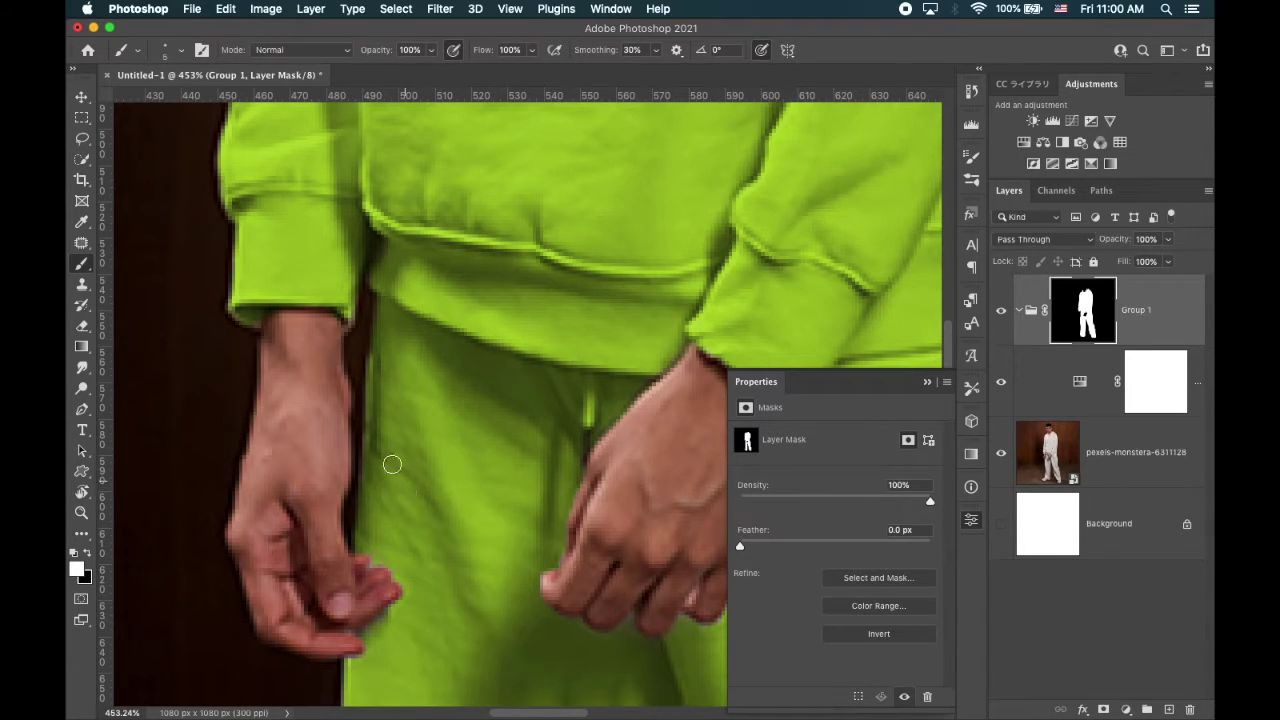
Step: Examine the edges of the recoloured trousers and hoodie from the hands down to the shoes and up to the neckline
scroll(380, 400, "down", 5)
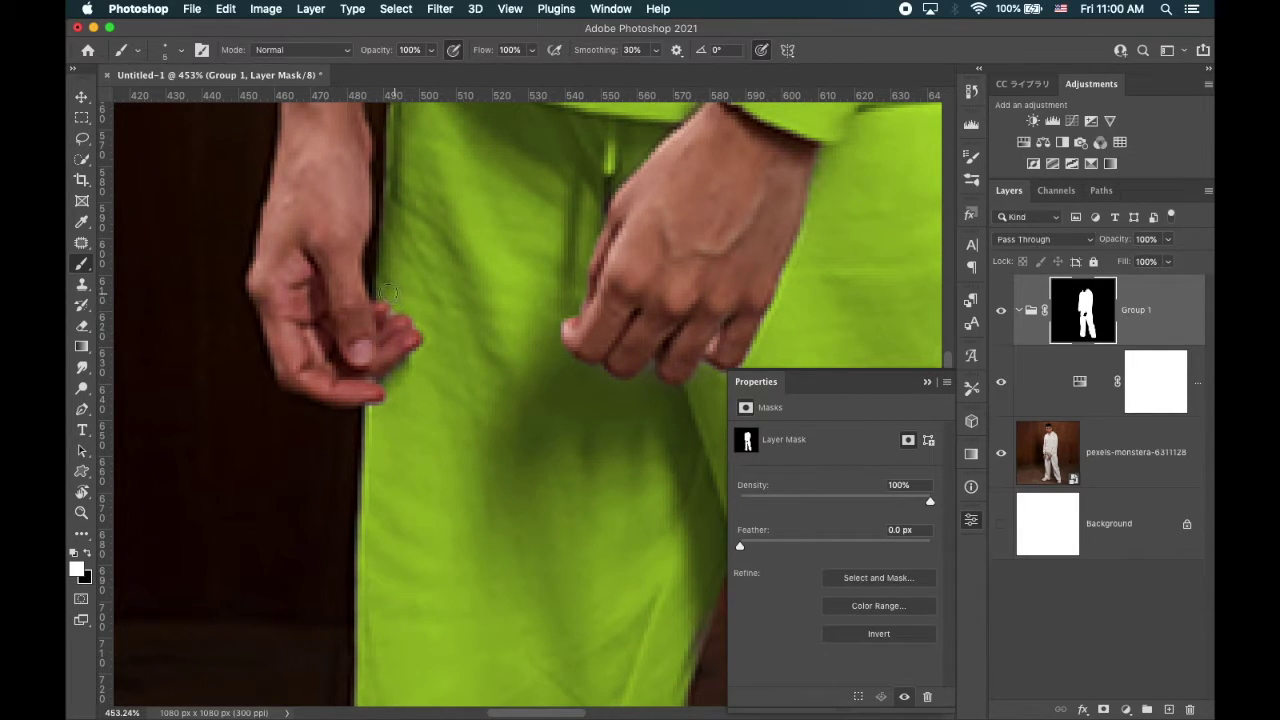
scroll(440, 454, "down", 8)
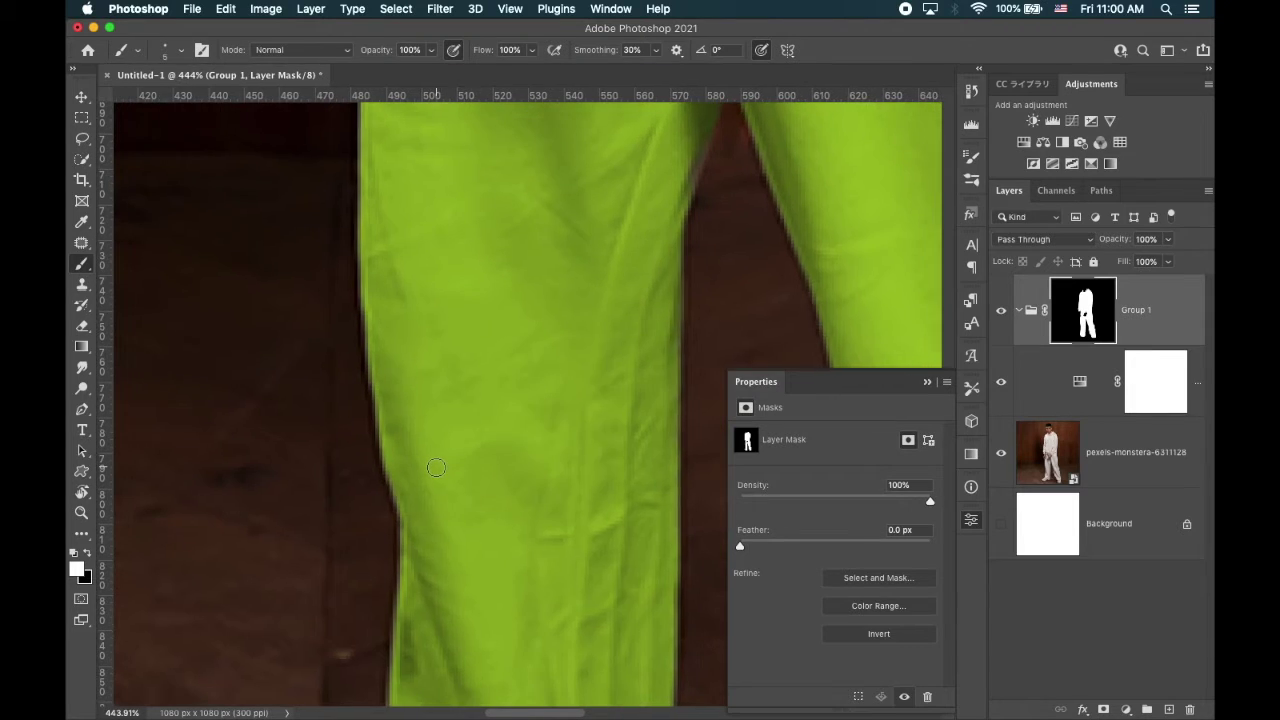
scroll(434, 468, "down", 3)
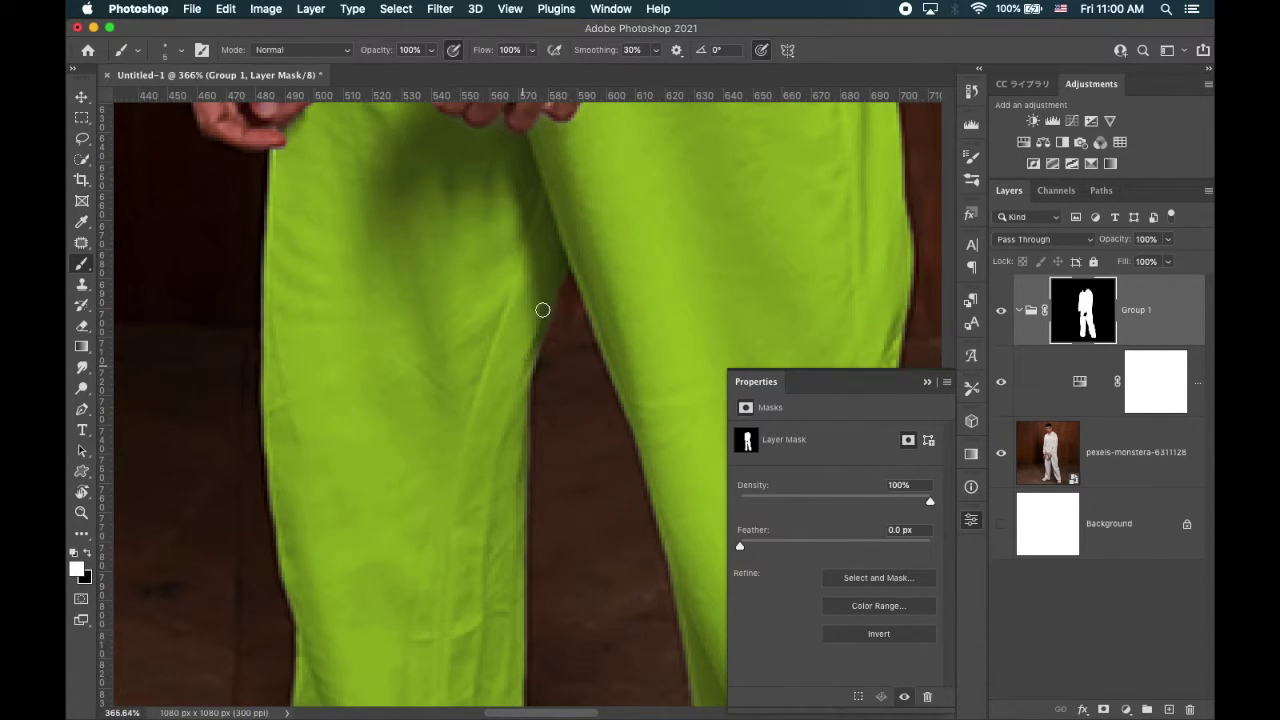
scroll(554, 263, "down", 5)
scroll(545, 284, "down", 8)
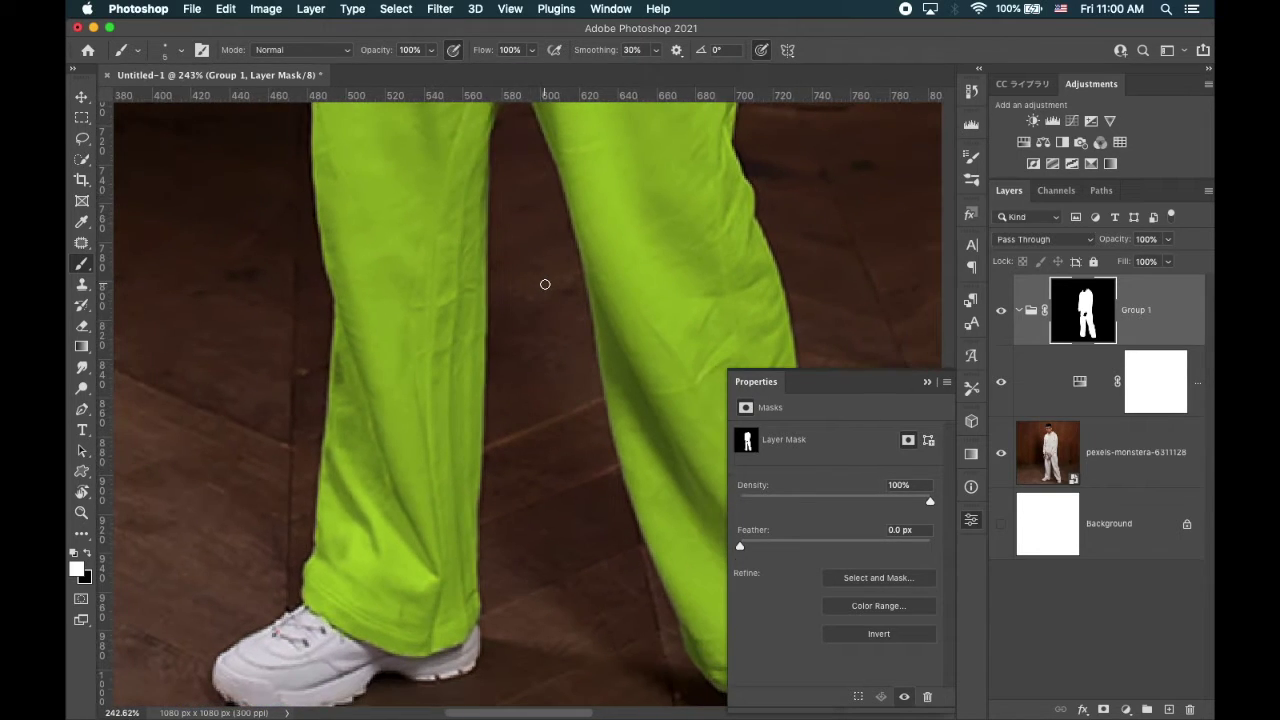
scroll(545, 284, "down", 5)
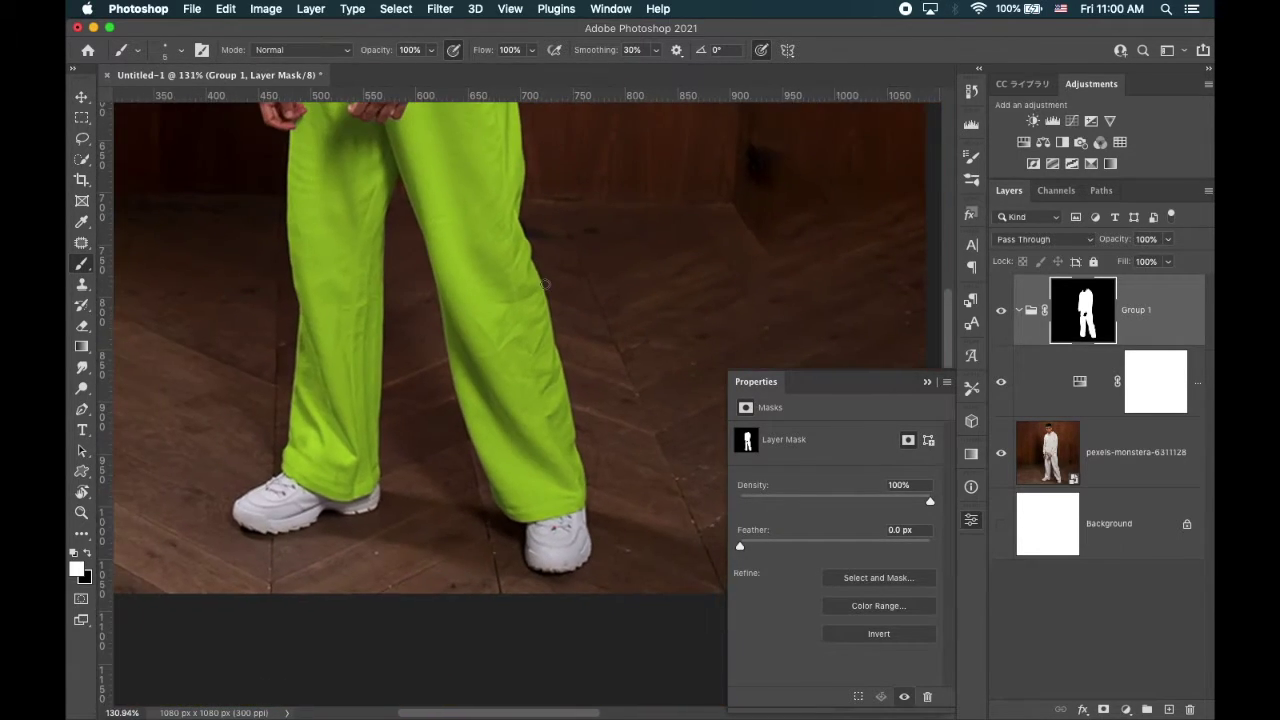
scroll(540, 288, "up", 10)
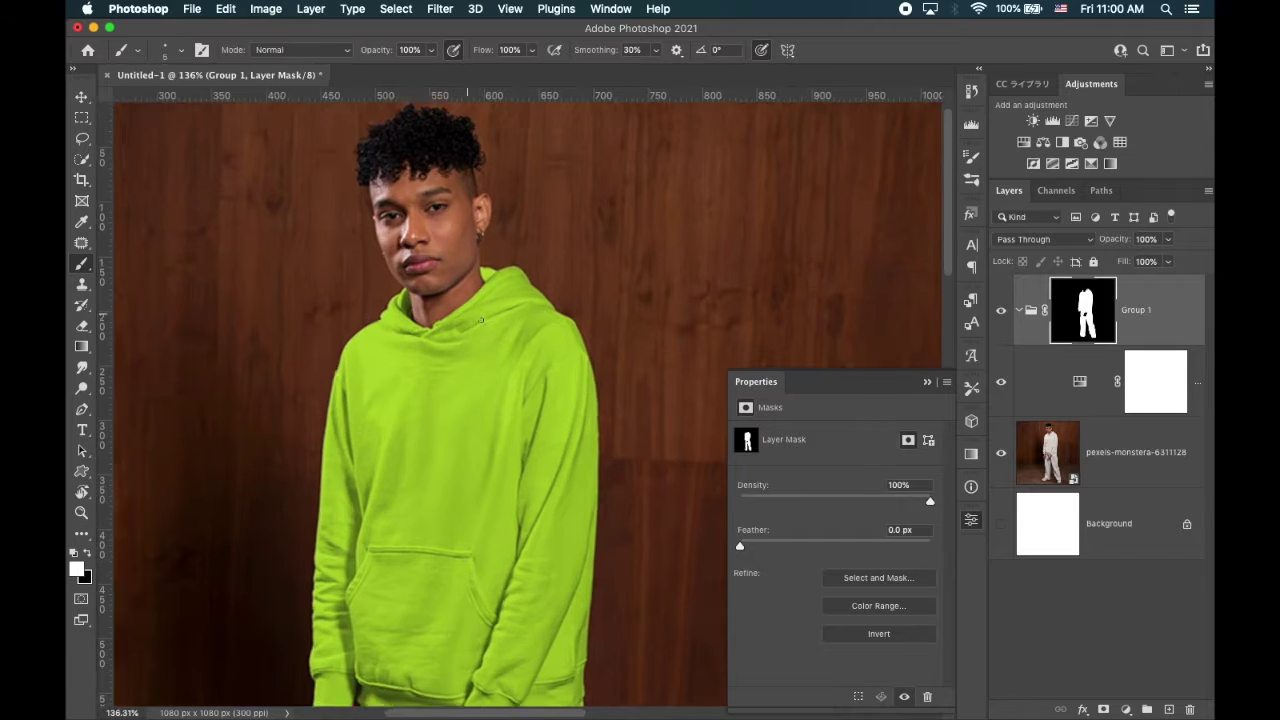
scroll(480, 320, "up", 3)
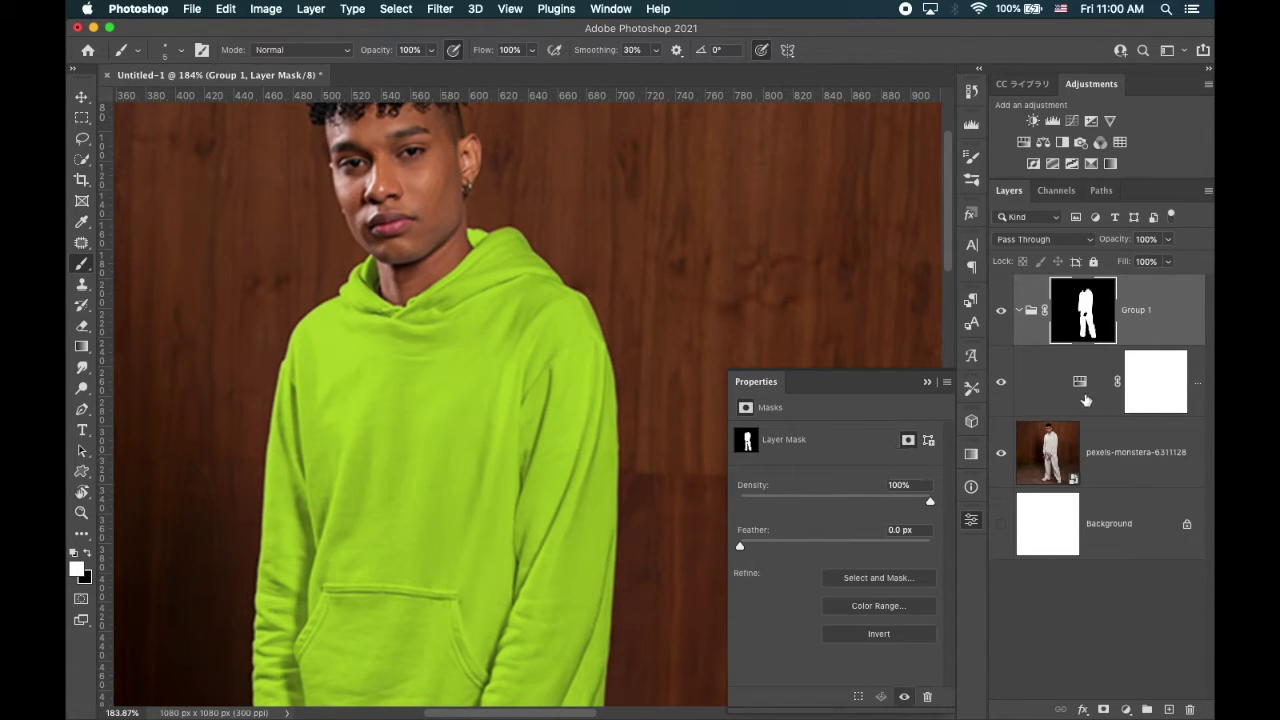
Step: Add a Curves adjustment layer above the Hue/Saturation layer inside the masked group
left_click(1086, 400)
scroll(538, 451, "down", 3)
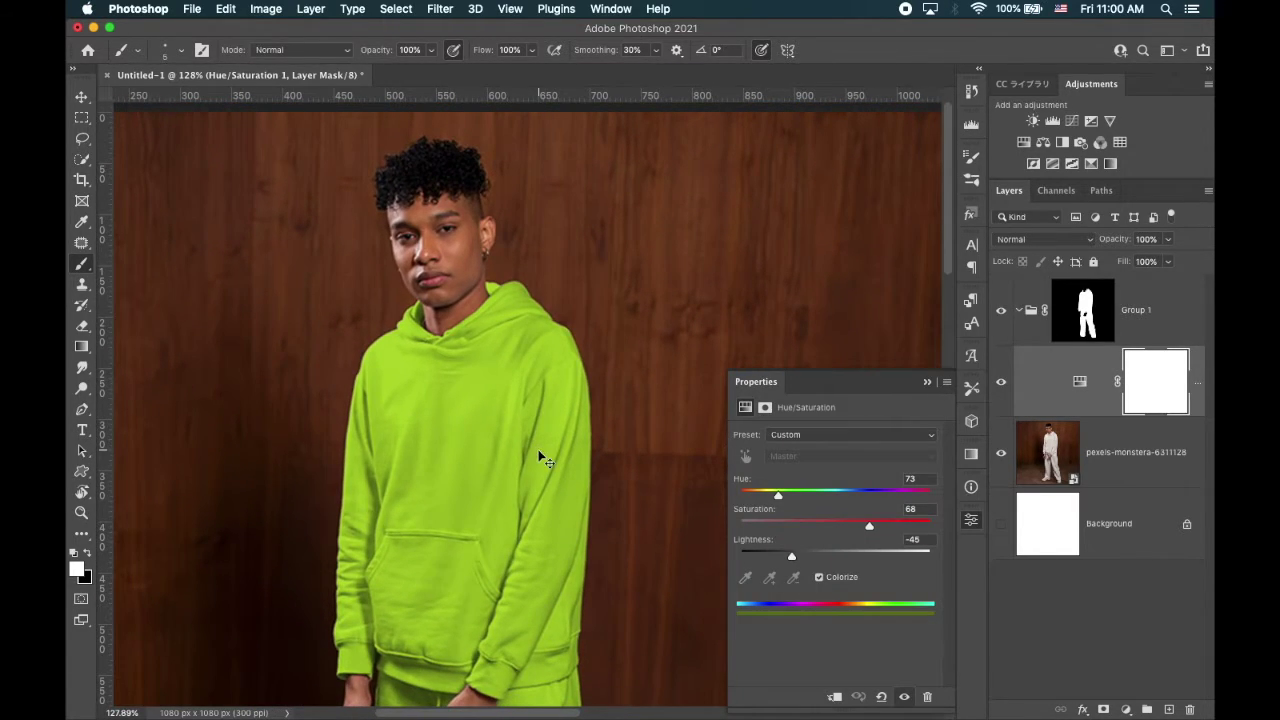
scroll(540, 458, "down", 3)
scroll(586, 451, "right", 3)
scroll(565, 450, "left", 2)
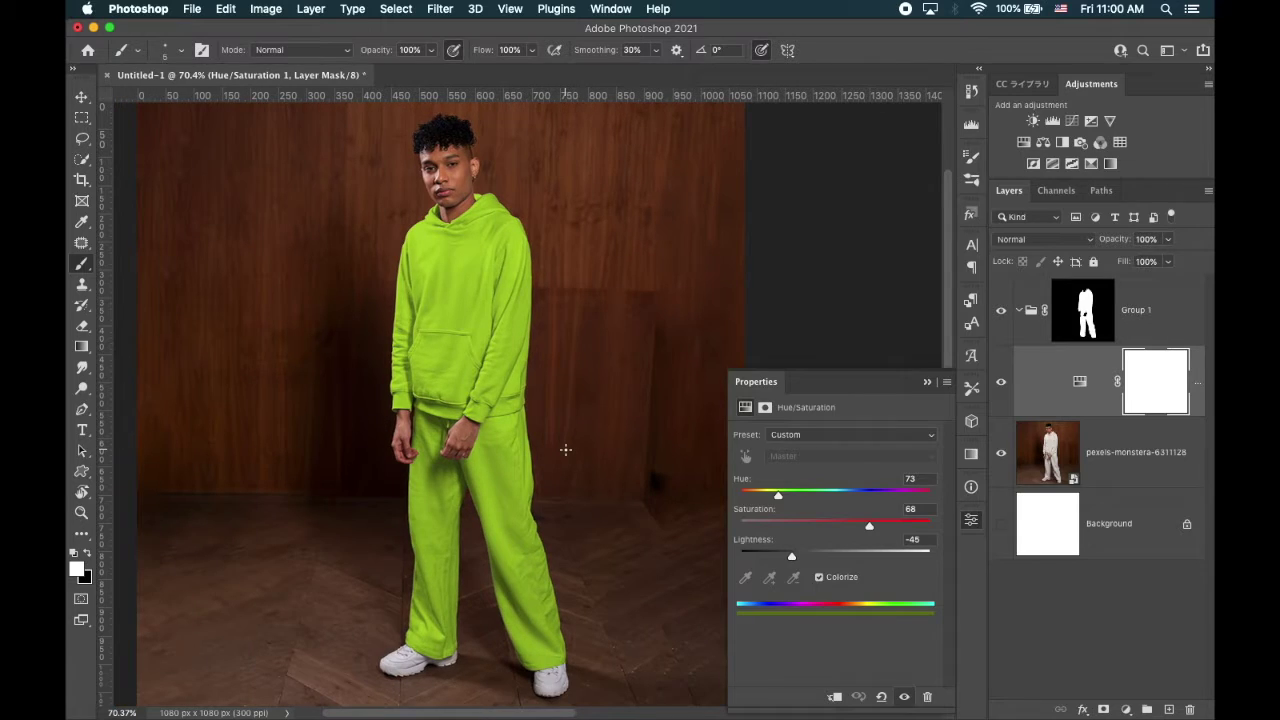
left_click(1125, 710)
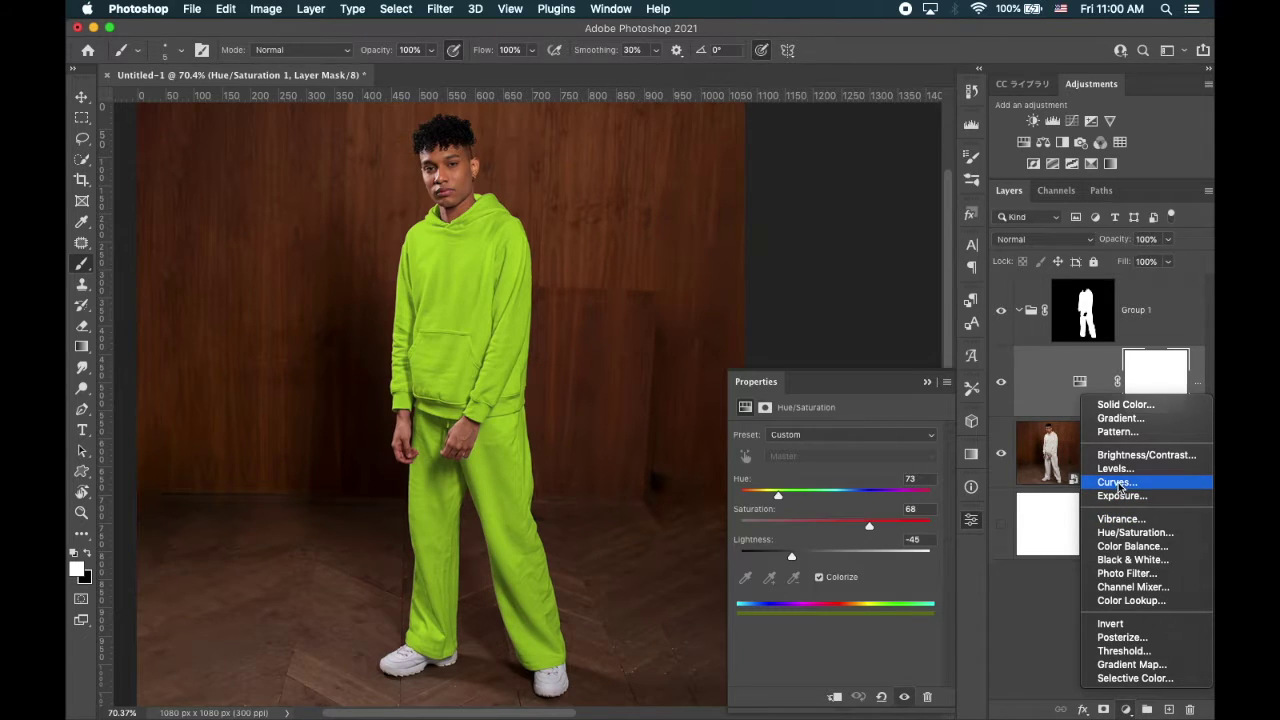
left_click(1117, 483)
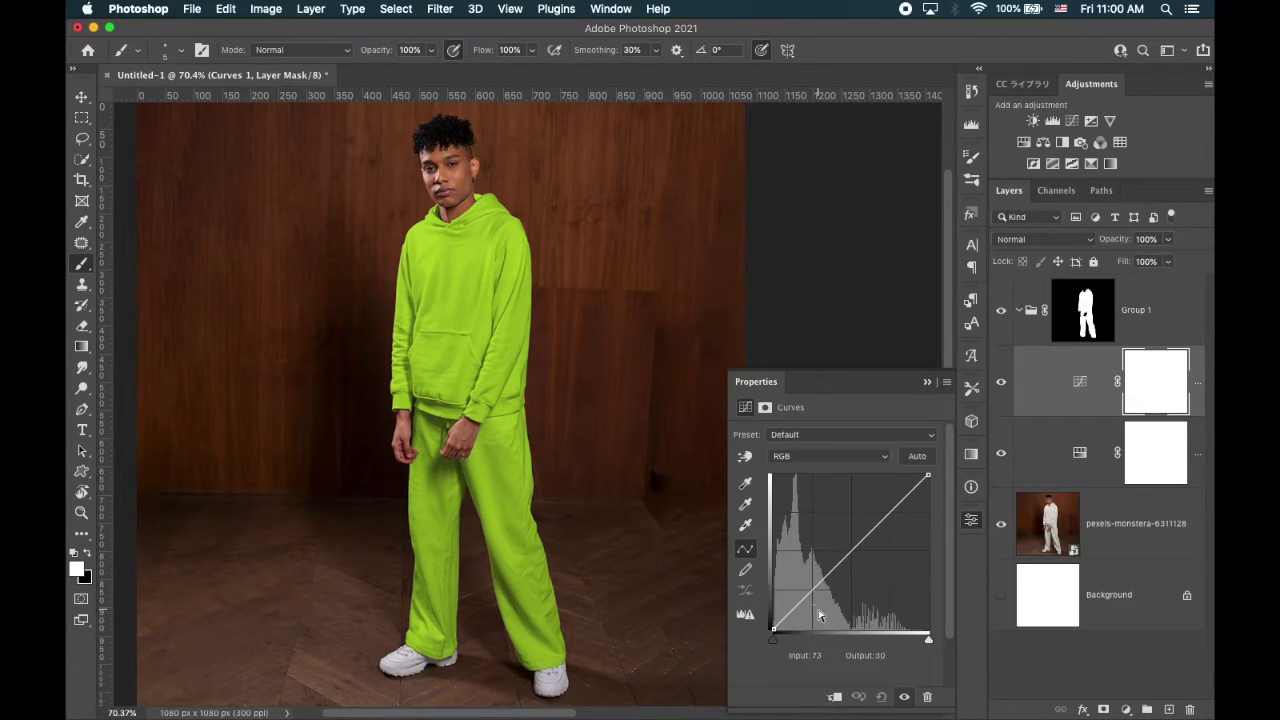
Step: Shape the curve into a contrast-boosting S with points at Input 111, Output 72 and Input 174, Output 180
left_click_drag(819, 586, 831, 593)
left_click_drag(883, 537, 878, 518)
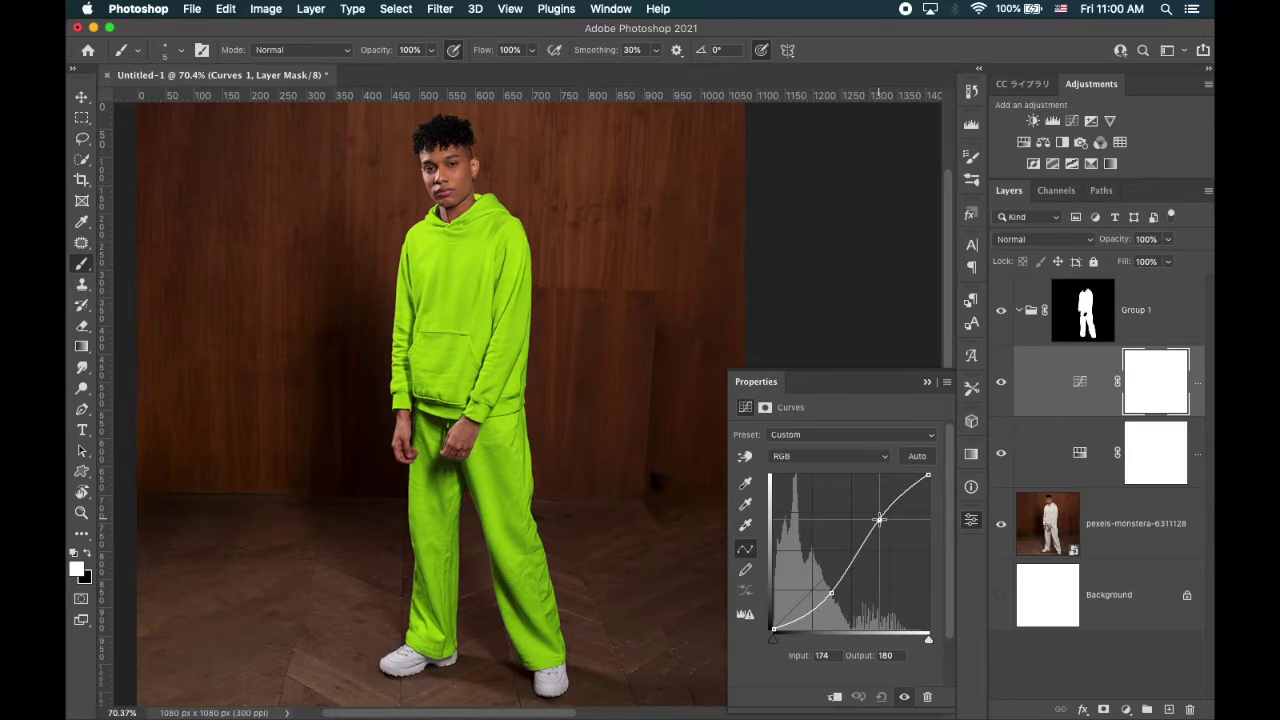
mouse_move(830, 593)
left_mouse_down()
mouse_move(829, 606)
mouse_move(840, 588)
left_mouse_up()
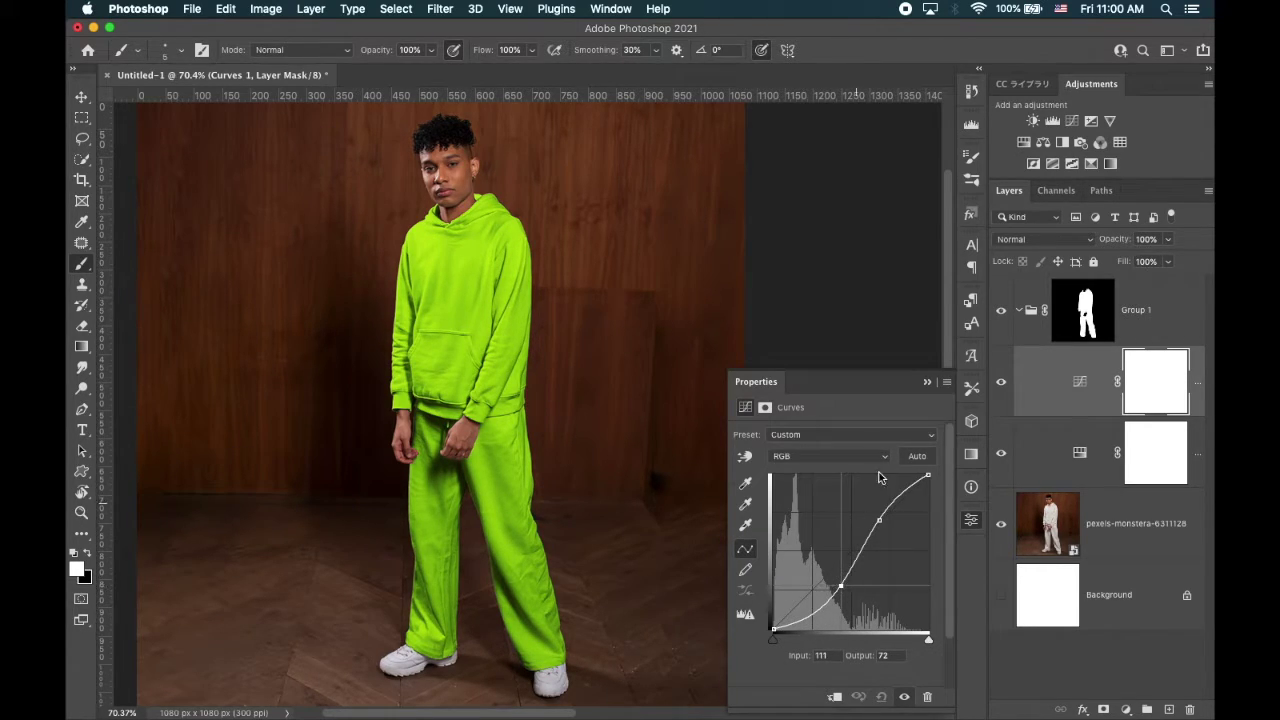
left_click(926, 382)
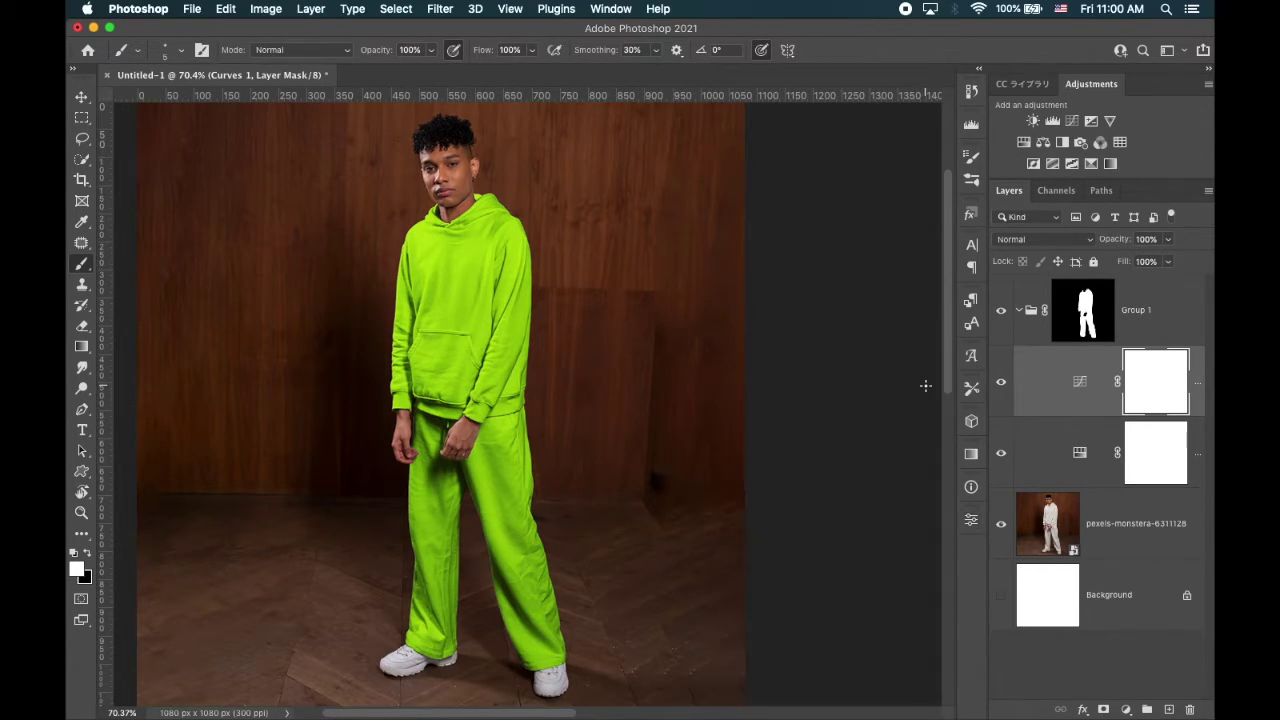
Step: Recolour the clothes red in the Hue/Saturation layer with Hue 11 and Saturation 63, trying other hues on the way
left_click(1074, 470)
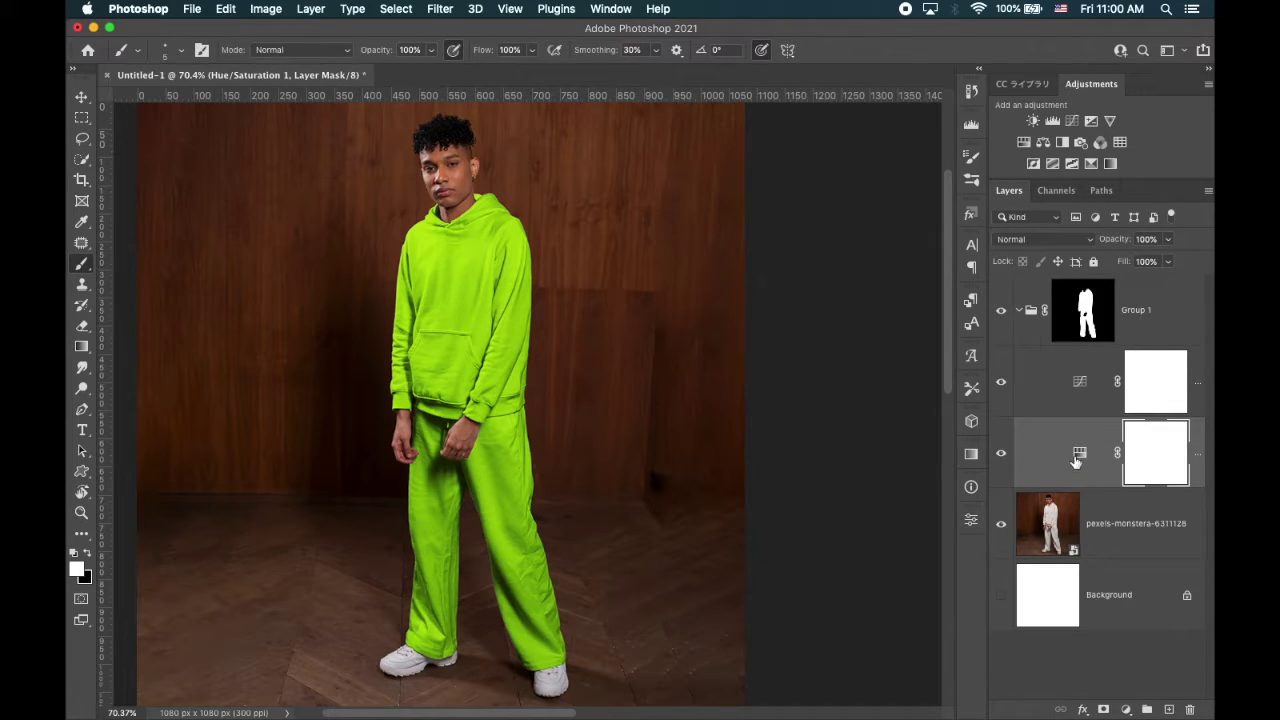
double_click(1078, 456)
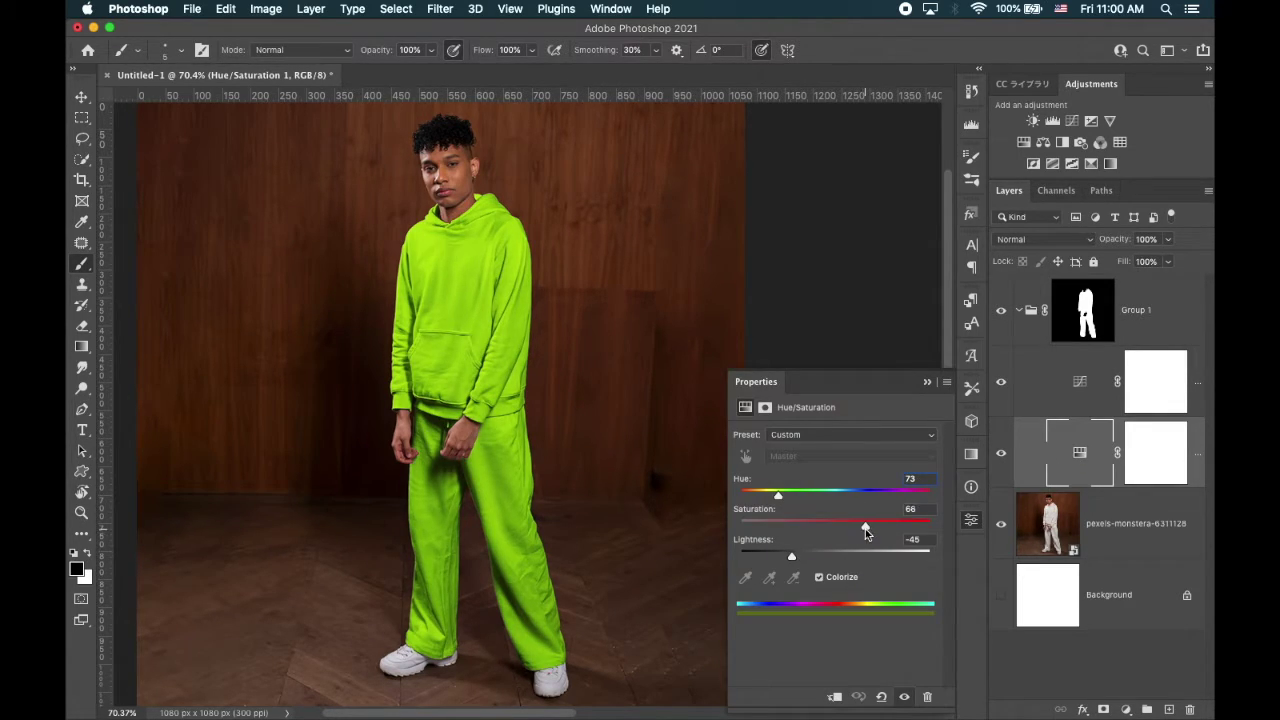
left_click_drag(792, 555, 790, 555)
left_click_drag(778, 496, 912, 506)
left_click_drag(800, 556, 790, 558)
left_click_drag(920, 497, 744, 497)
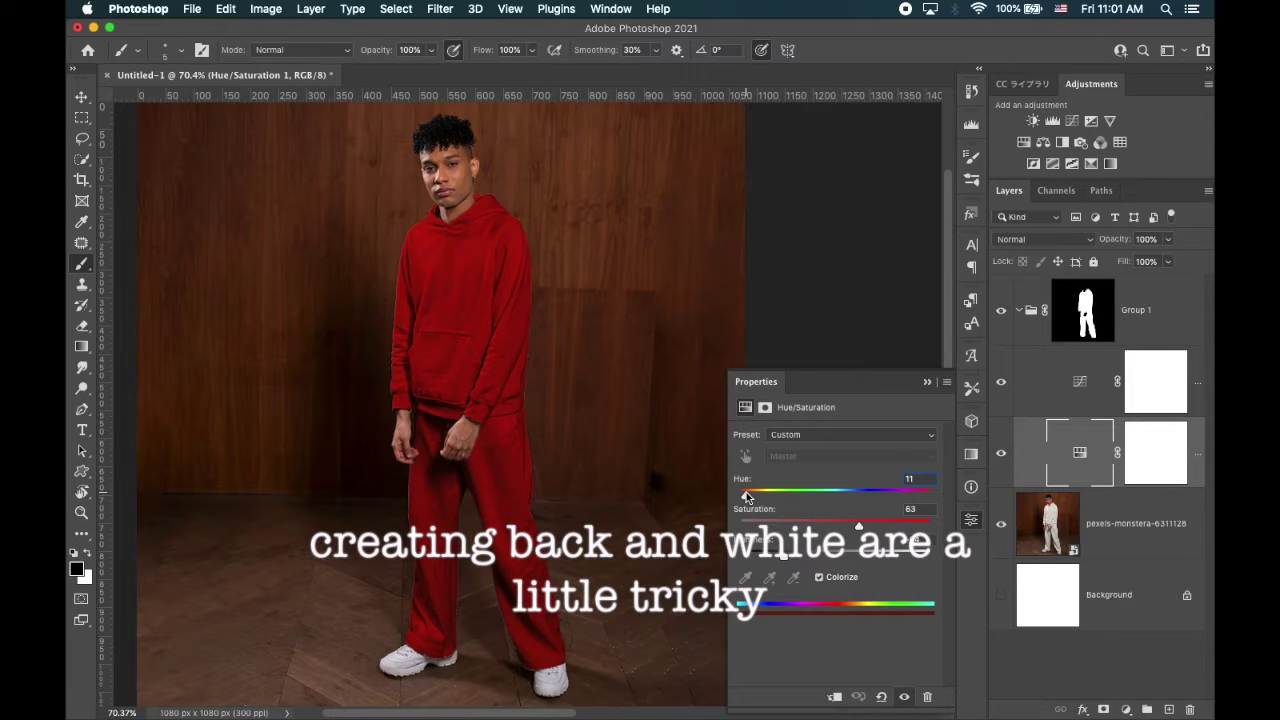
Step: Turn the clothes near-black by setting Saturation to 0 and Lightness to about -54
left_click_drag(857, 530, 727, 522)
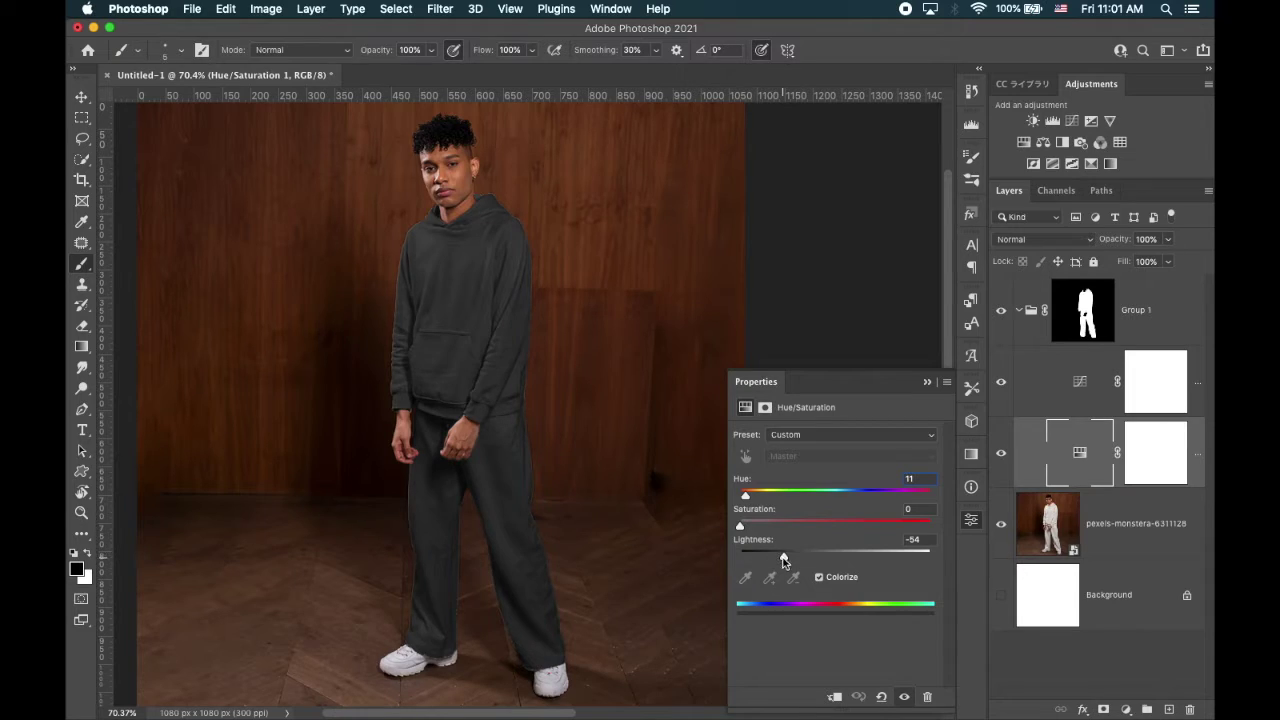
left_click_drag(783, 560, 784, 559)
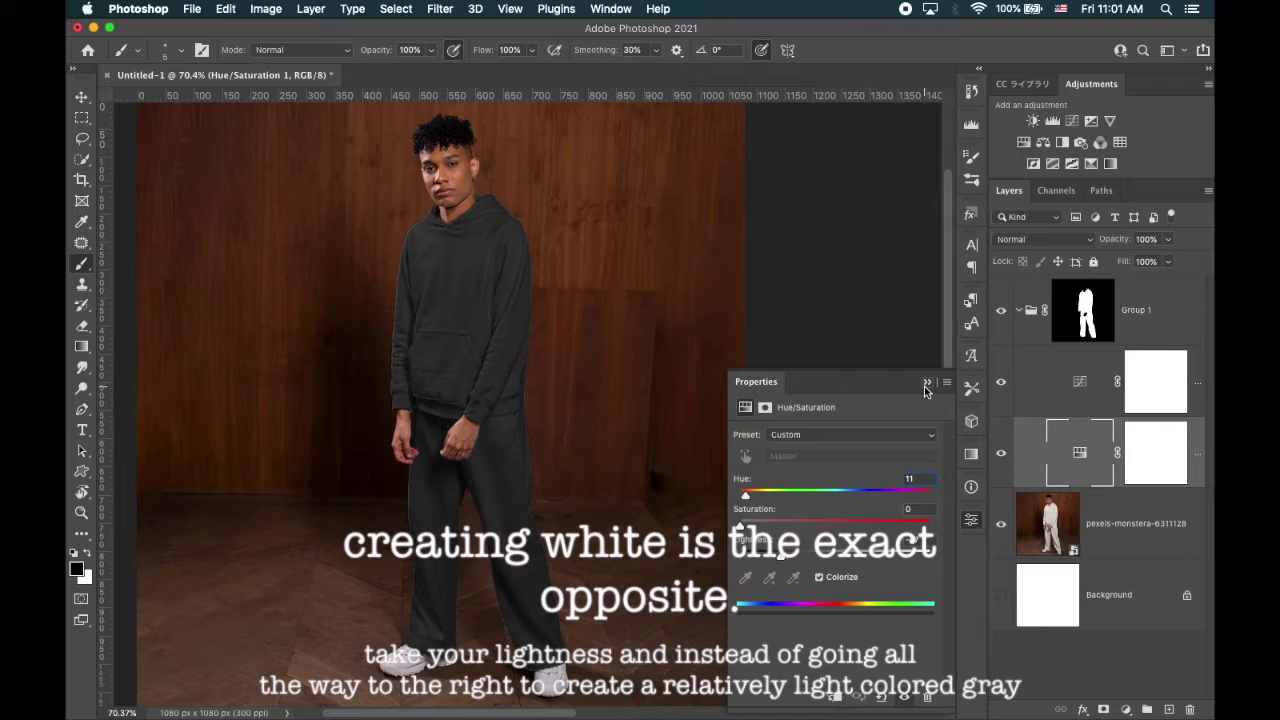
Step: Turn the clothes white with Lightness at about -3, and soften their contrast by lifting the shadows and lowering the highlights of the curve
left_click_drag(786, 560, 834, 554)
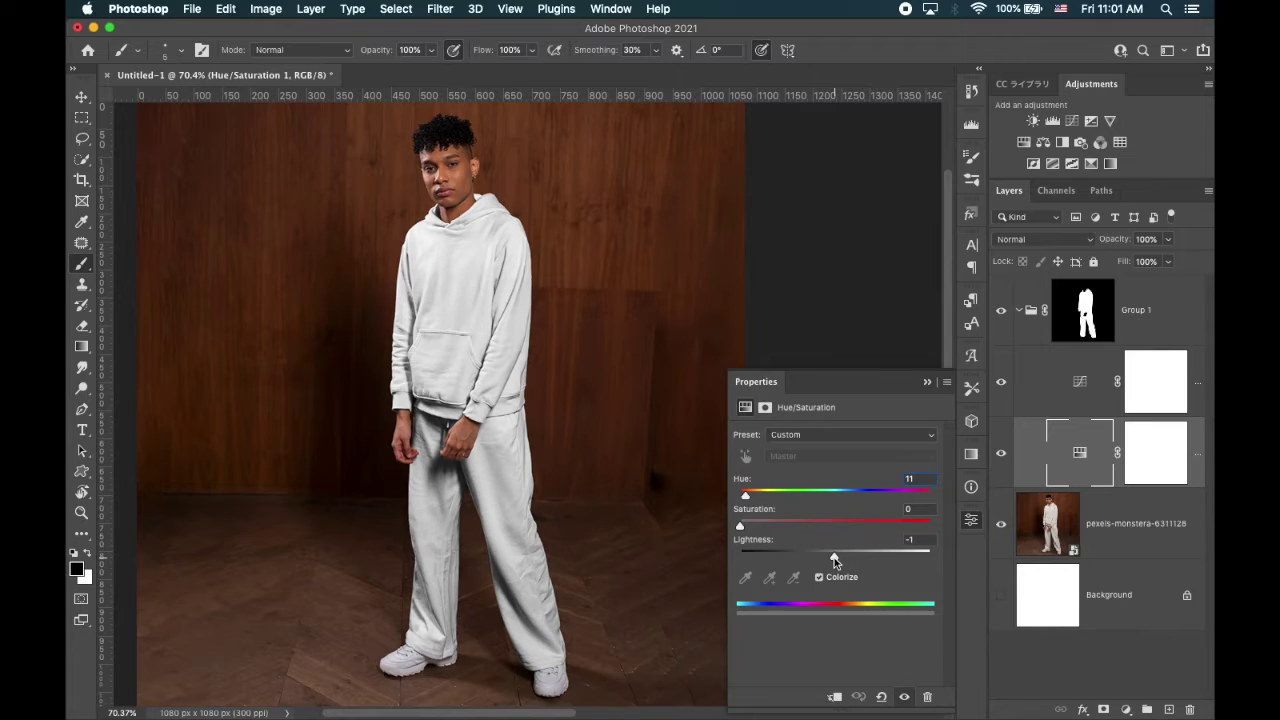
left_click(1066, 395)
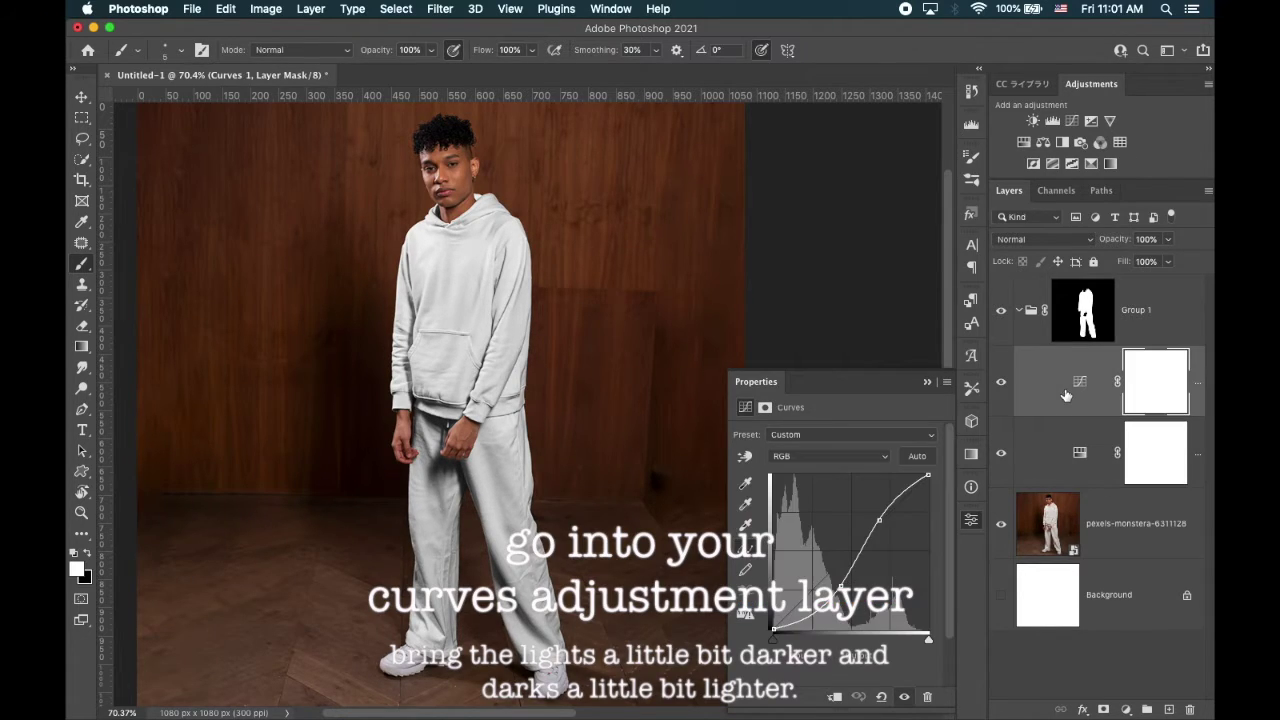
left_click_drag(842, 588, 800, 570)
mouse_move(879, 521)
left_mouse_down()
mouse_move(895, 530)
mouse_move(908, 514)
mouse_move(892, 516)
left_mouse_up()
left_click(797, 570)
left_click_drag(797, 570, 802, 570)
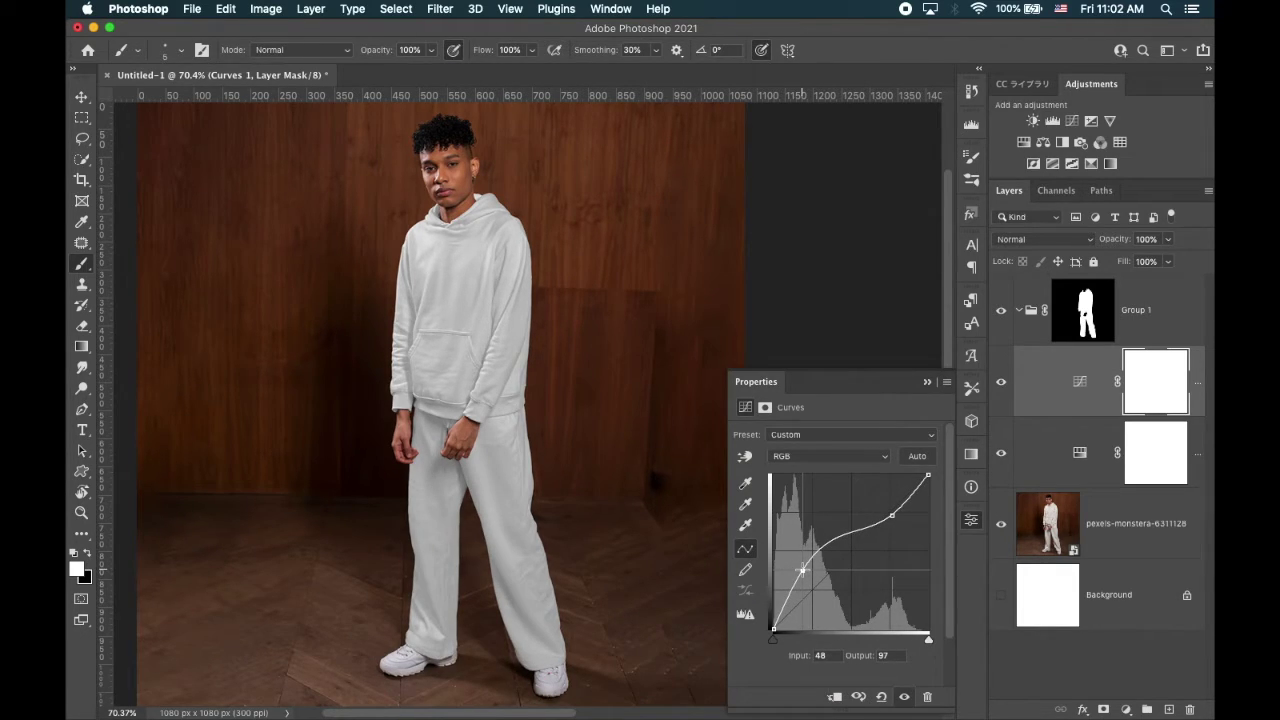
left_click_drag(892, 517, 891, 522)
left_click_drag(803, 570, 818, 566)
Step: Brighten the white clothes to Lightness +32, and reshape the curve into an S with its highlight point at Input 169, Output 188
left_click(1086, 454)
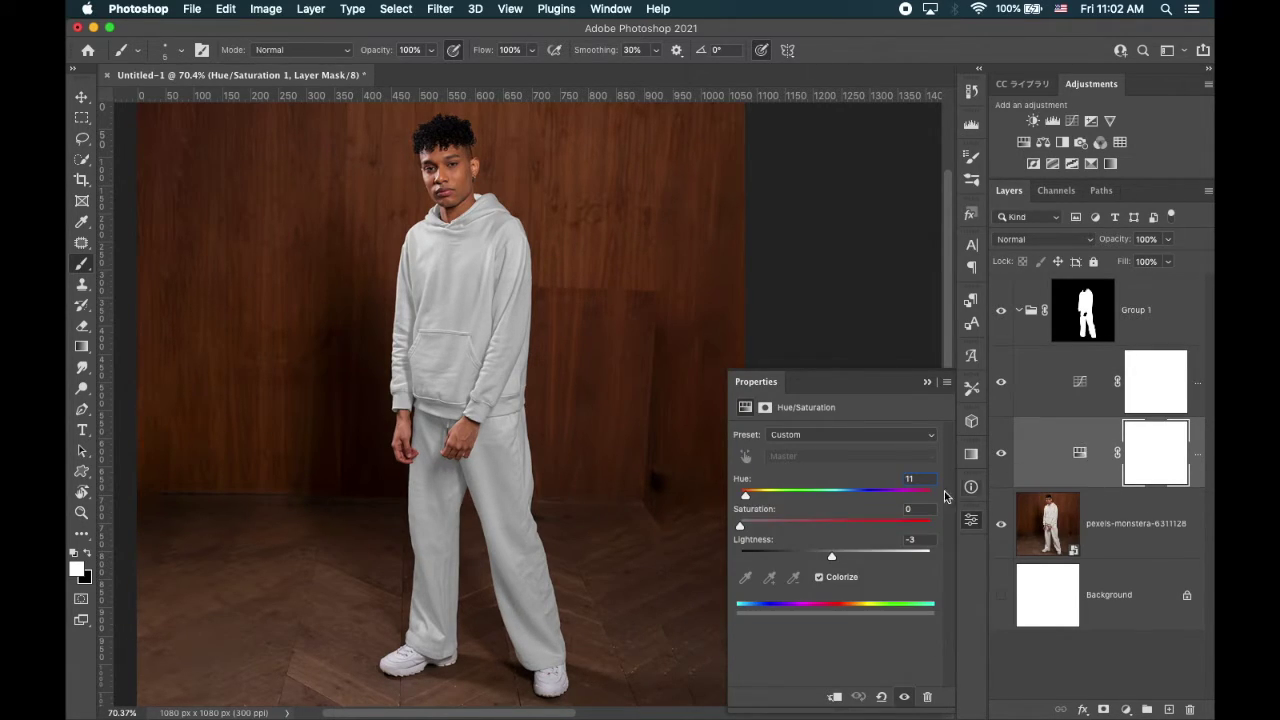
left_click_drag(826, 558, 866, 562)
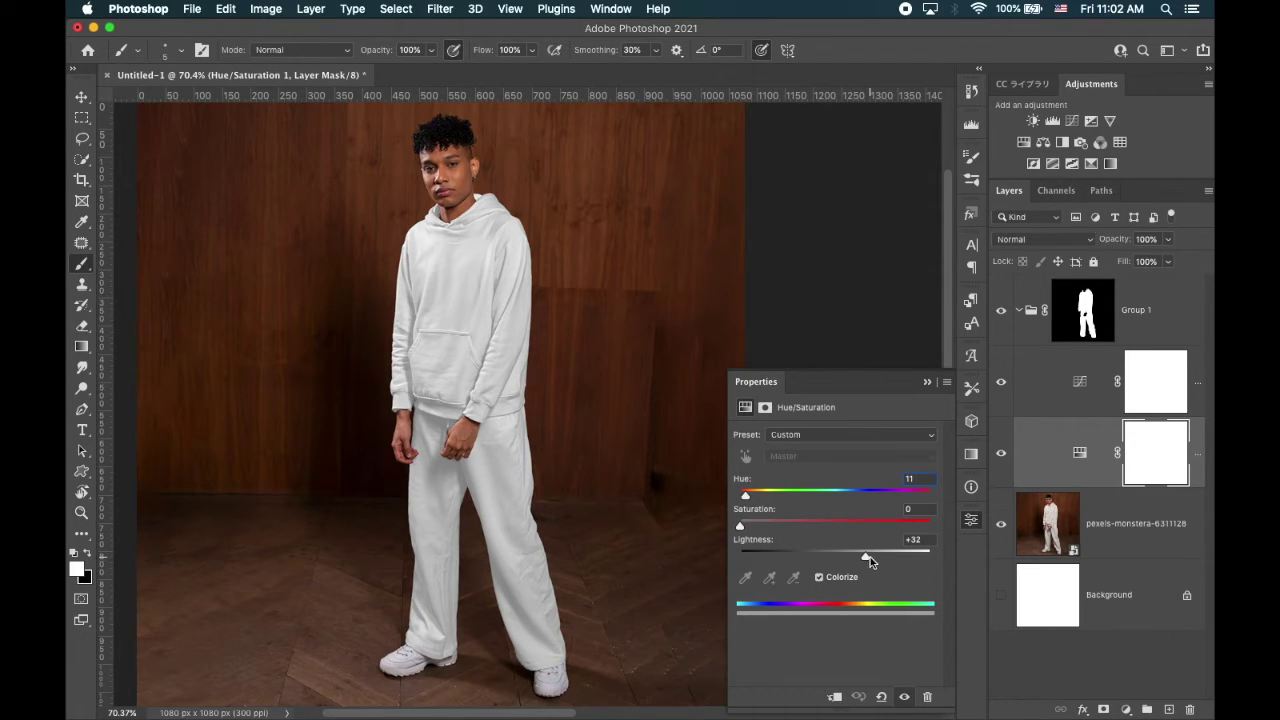
left_click(1066, 396)
left_click_drag(817, 566, 828, 601)
left_click_drag(891, 521, 876, 516)
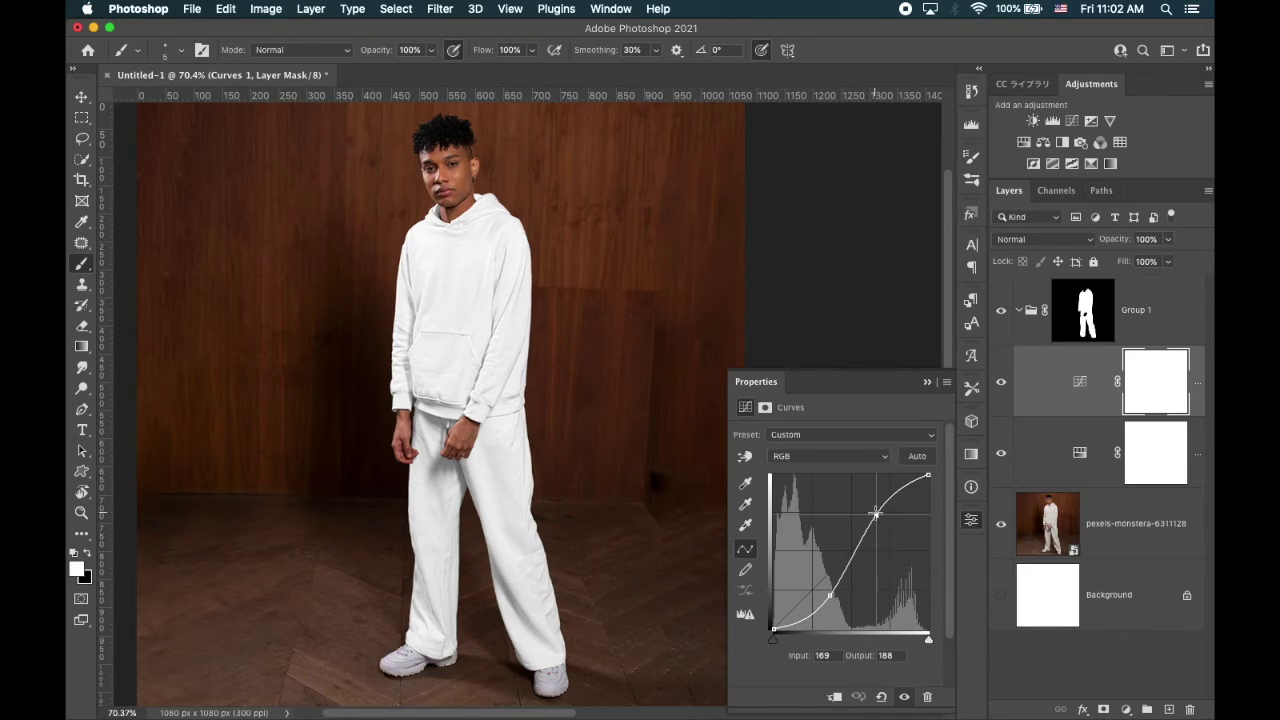
Step: Recolour the clothes emerald green in the Hue/Saturation layer with Hue 174, Saturation 66 and Lightness -57
left_click(1045, 455)
left_click_drag(741, 526, 778, 560)
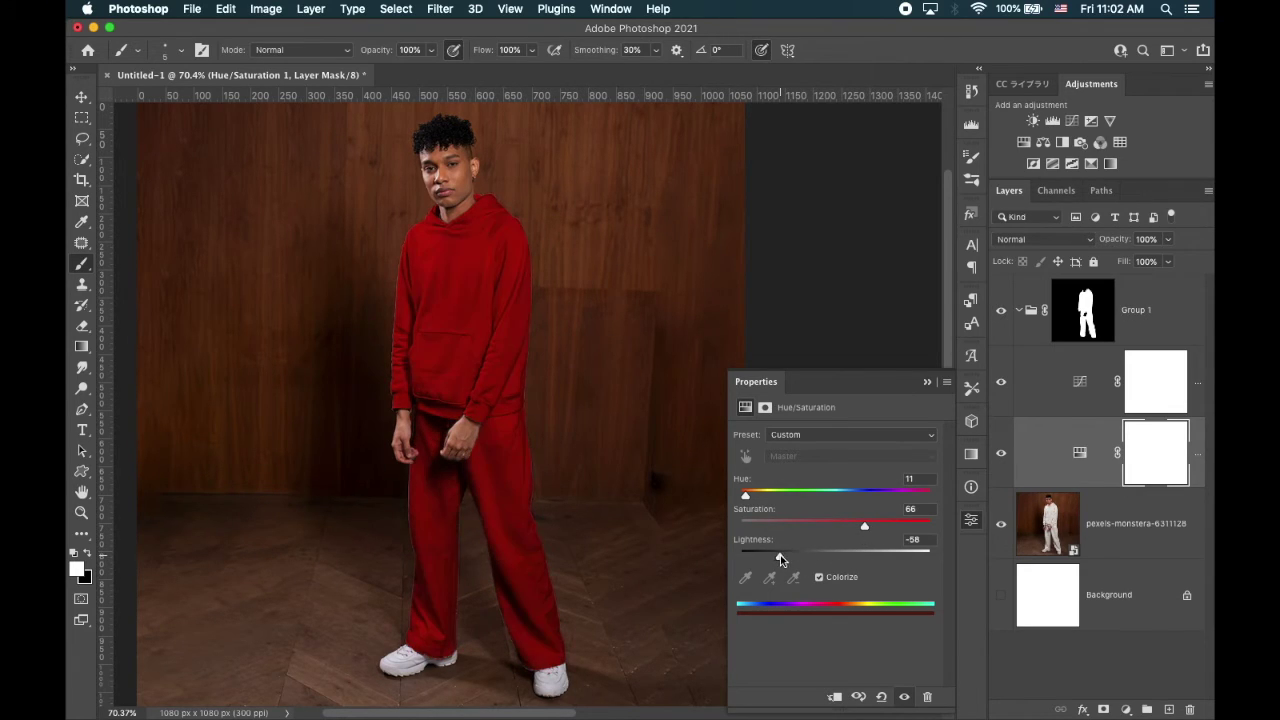
left_click_drag(745, 494, 832, 487)
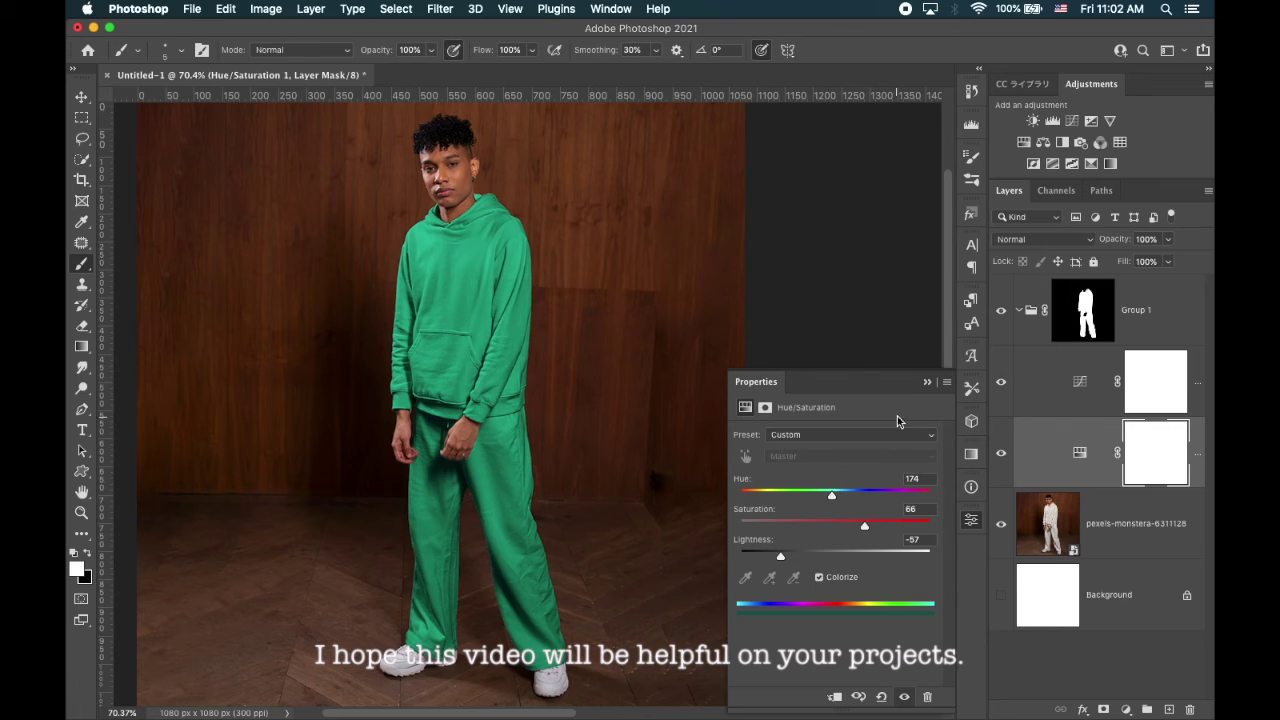
left_click(927, 382)
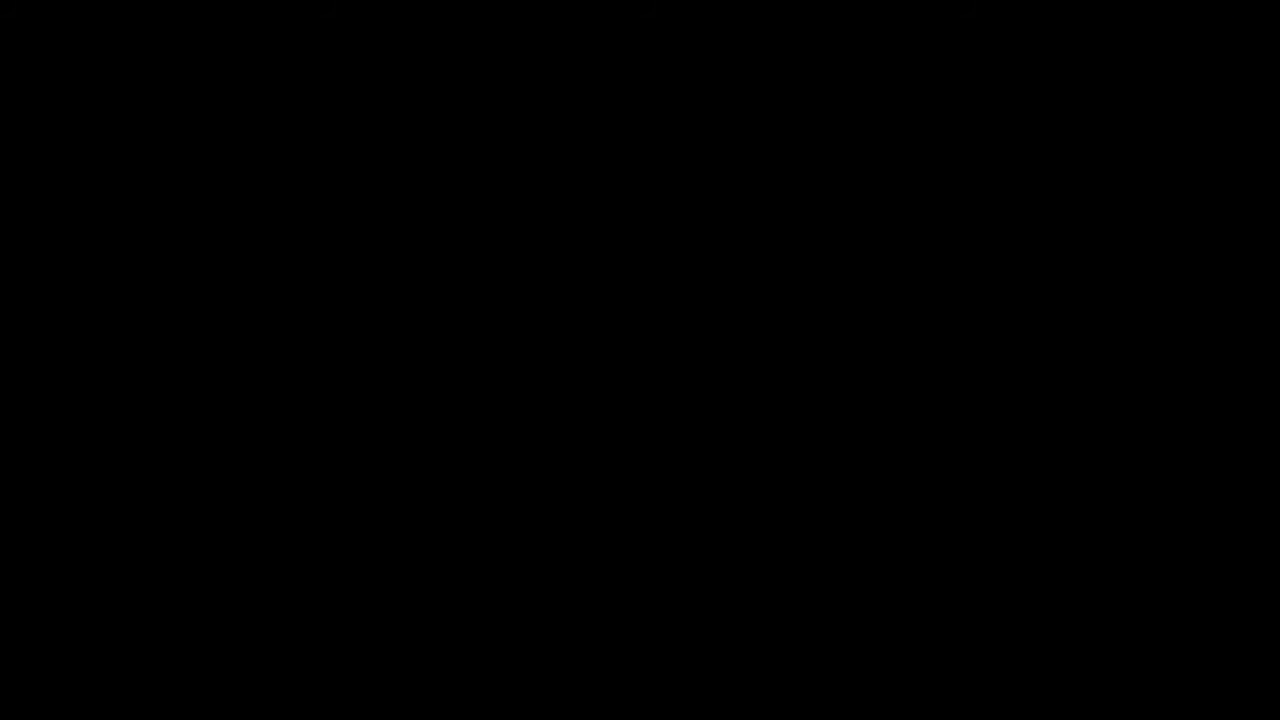